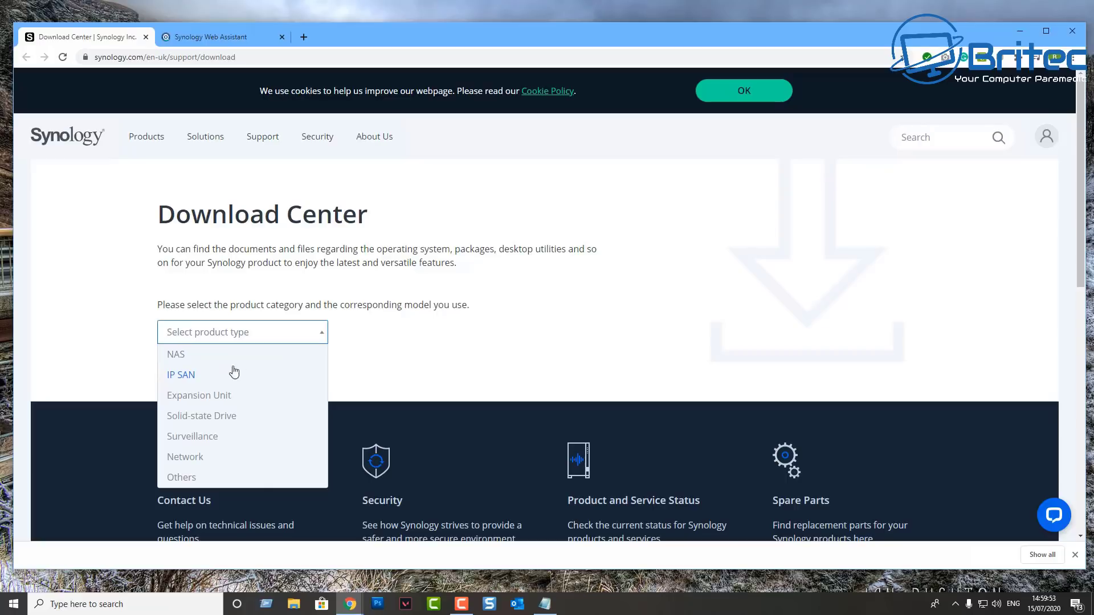
Step: Find the downloads for the NAS model DS920+ and show its desktop utilities
{"action": "left_click", "coordinate": [176, 354]}
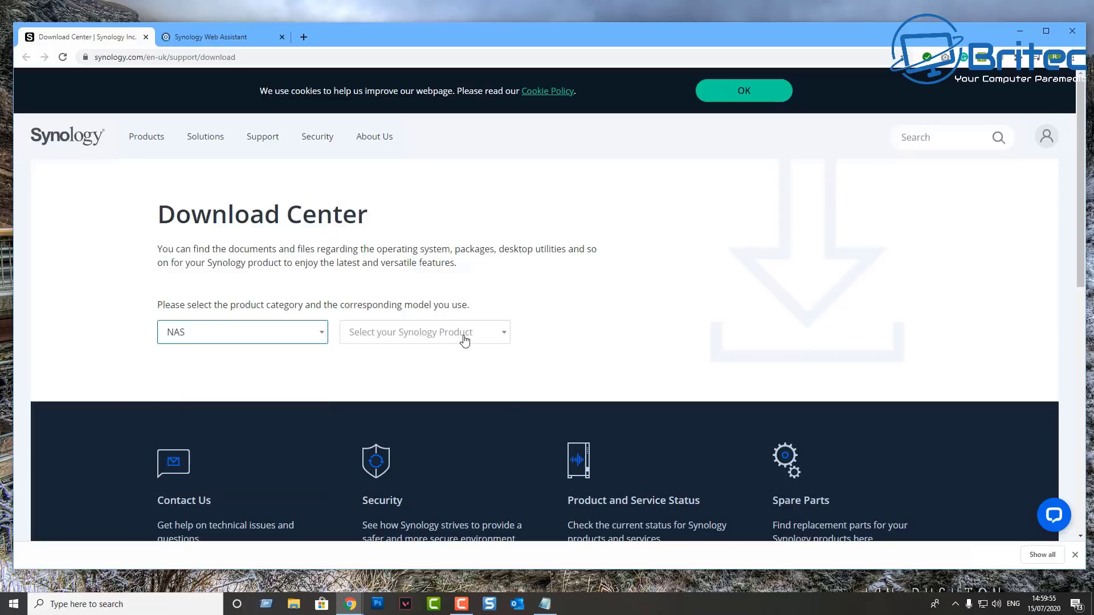
{"action": "left_click", "coordinate": [498, 336]}
{"action": "scroll", "coordinate": [484, 415], "scroll_direction": "down", "scroll_amount": 2}
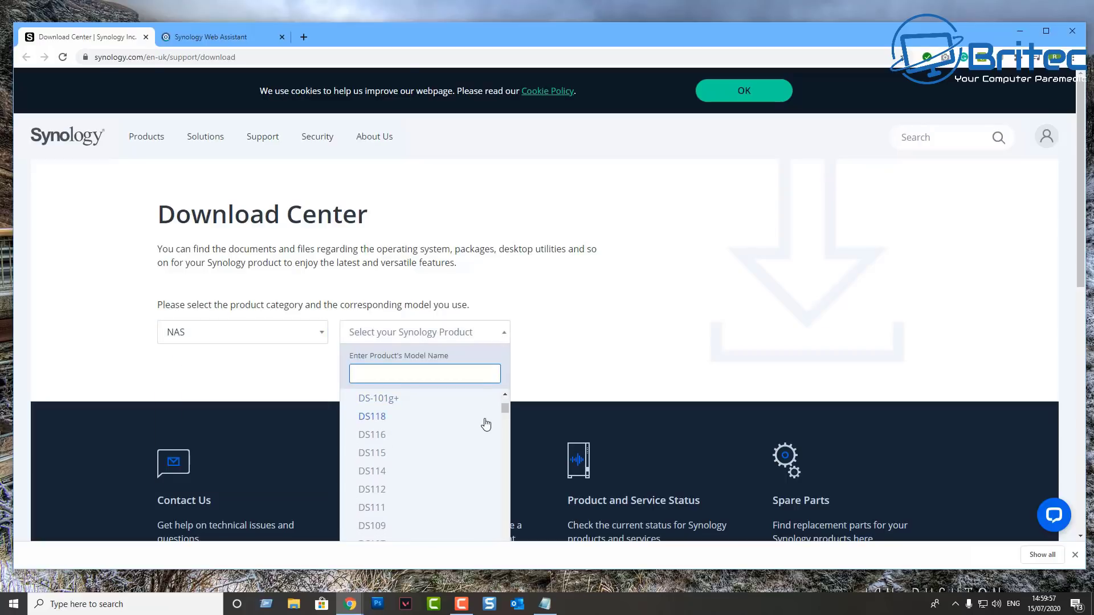
{"action": "scroll", "coordinate": [484, 419], "scroll_direction": "down", "scroll_amount": 4}
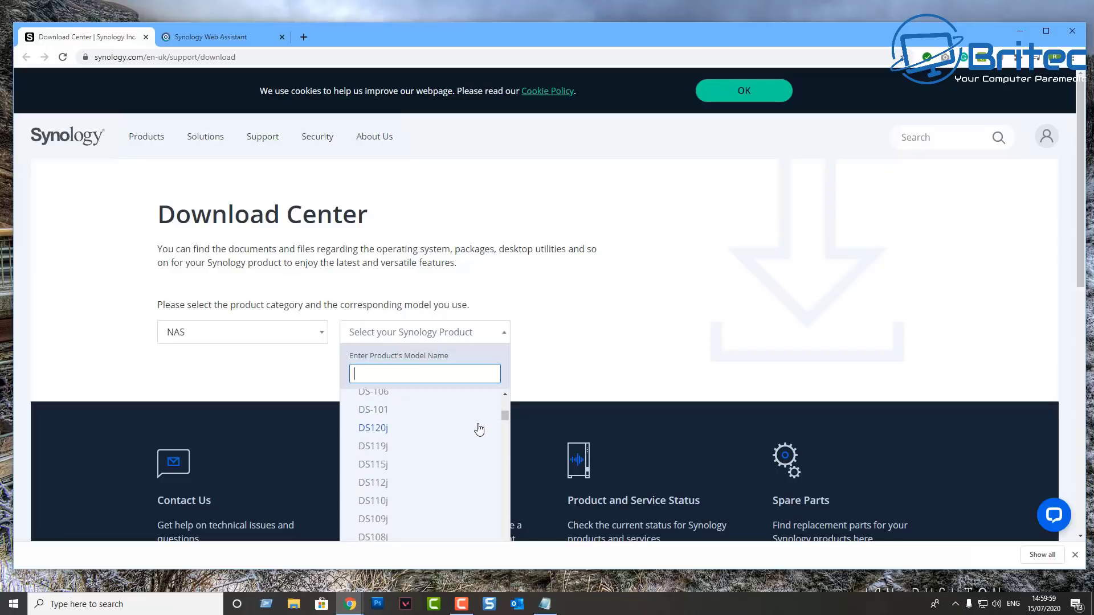
{"action": "scroll", "coordinate": [420, 505], "scroll_direction": "down", "scroll_amount": 5}
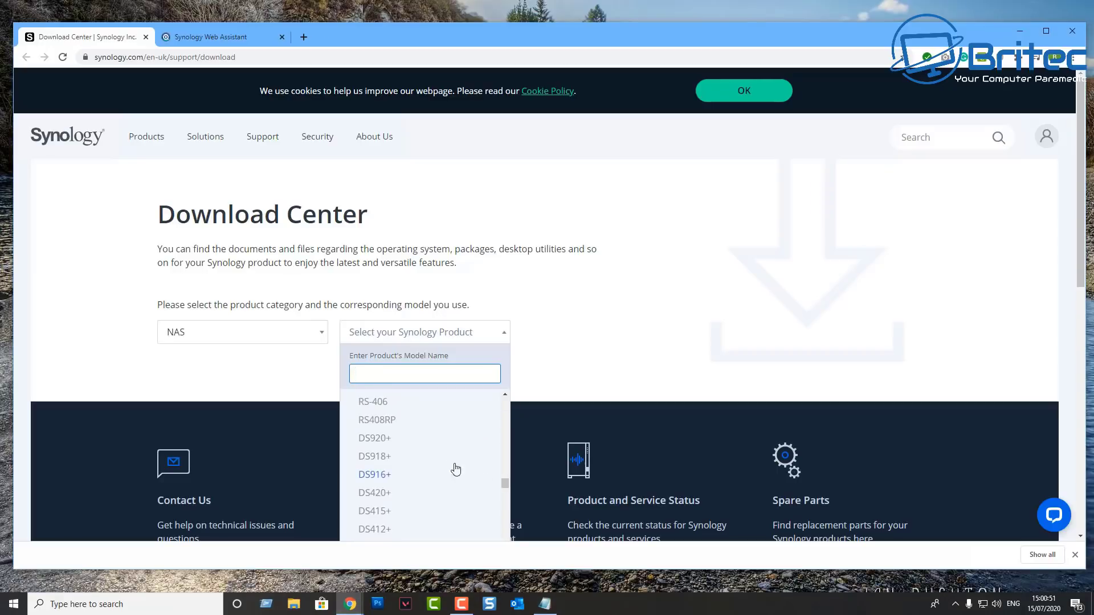
{"action": "left_click", "coordinate": [393, 439]}
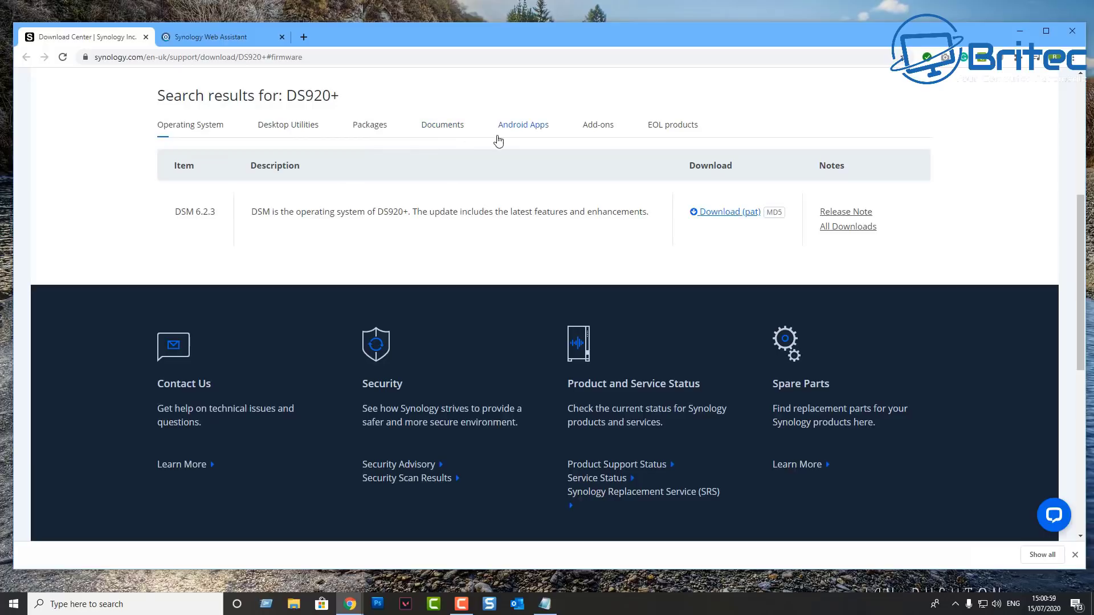
{"action": "left_click", "coordinate": [290, 130]}
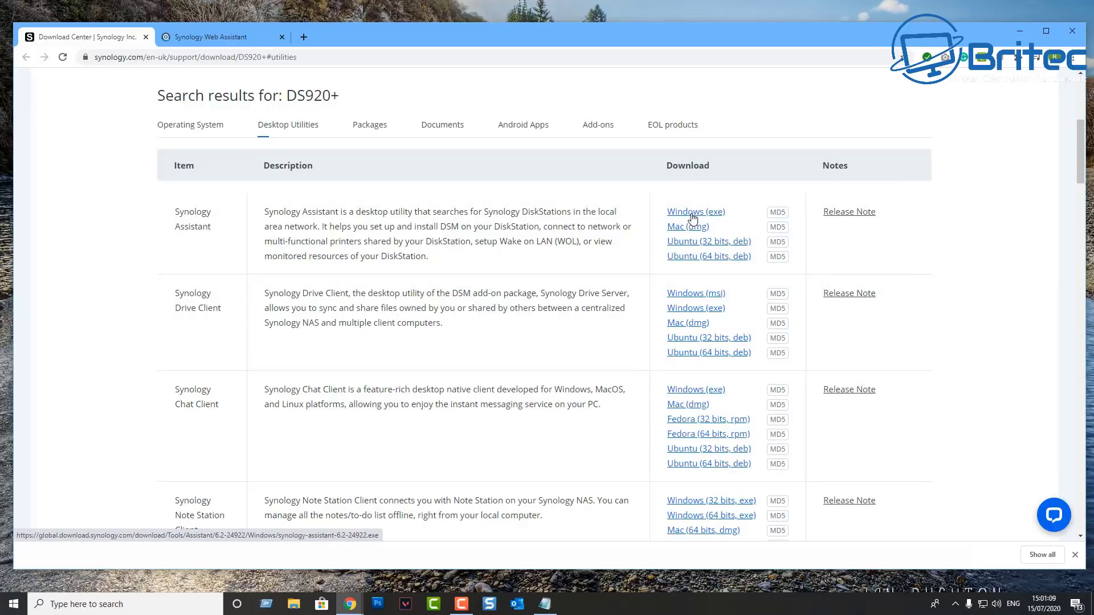
Step: Switch to Synology Web Assistant, connect to the DS920+ and accept the End User License Agreement
{"action": "left_click", "coordinate": [197, 37]}
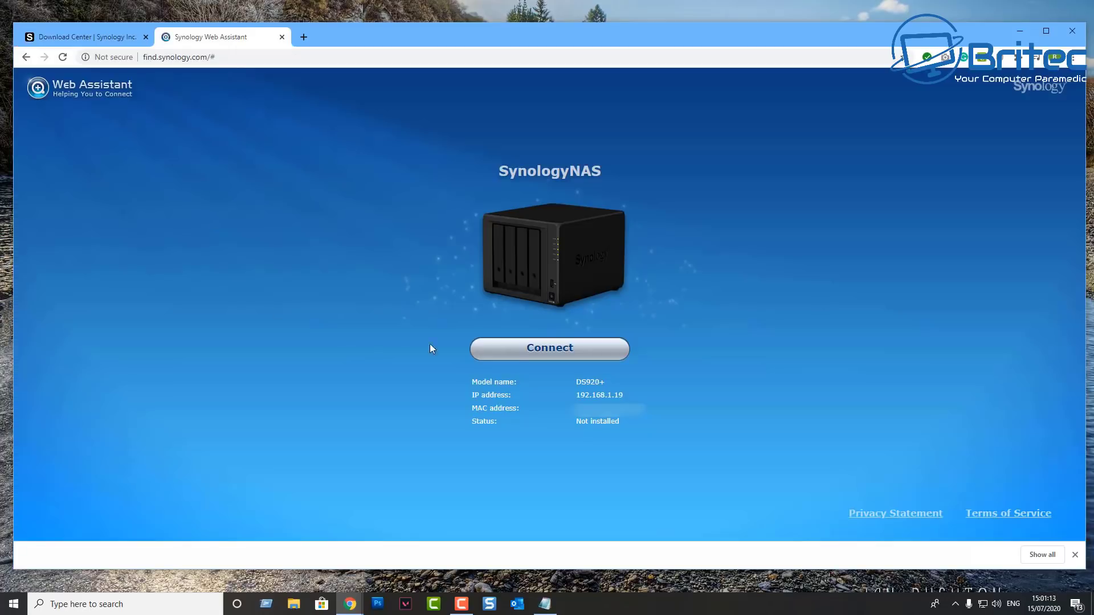
{"action": "left_click", "coordinate": [535, 350]}
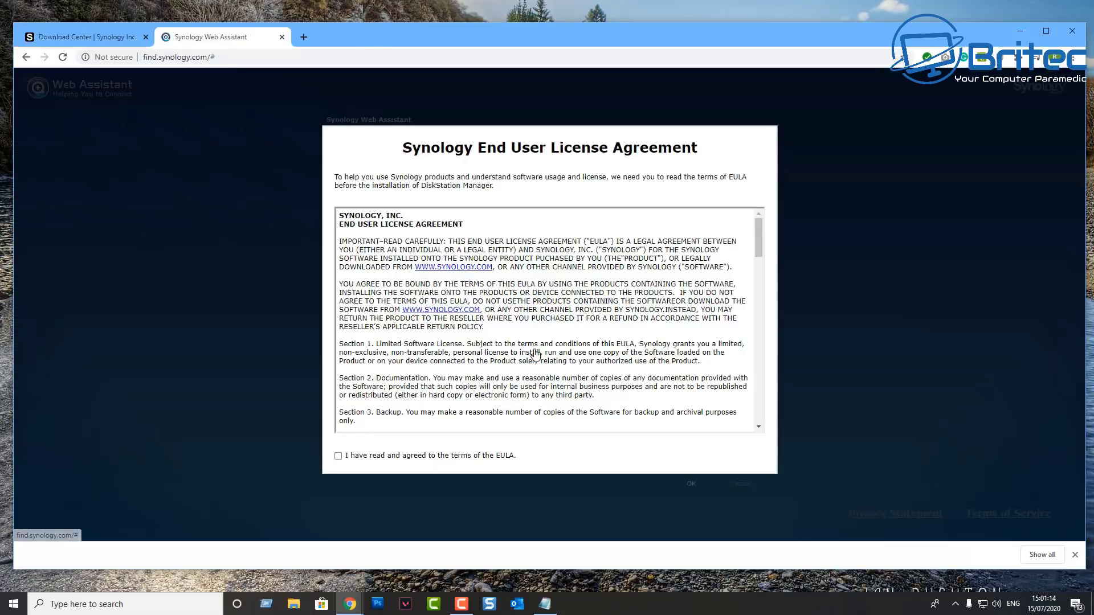
{"action": "left_click", "coordinate": [338, 457]}
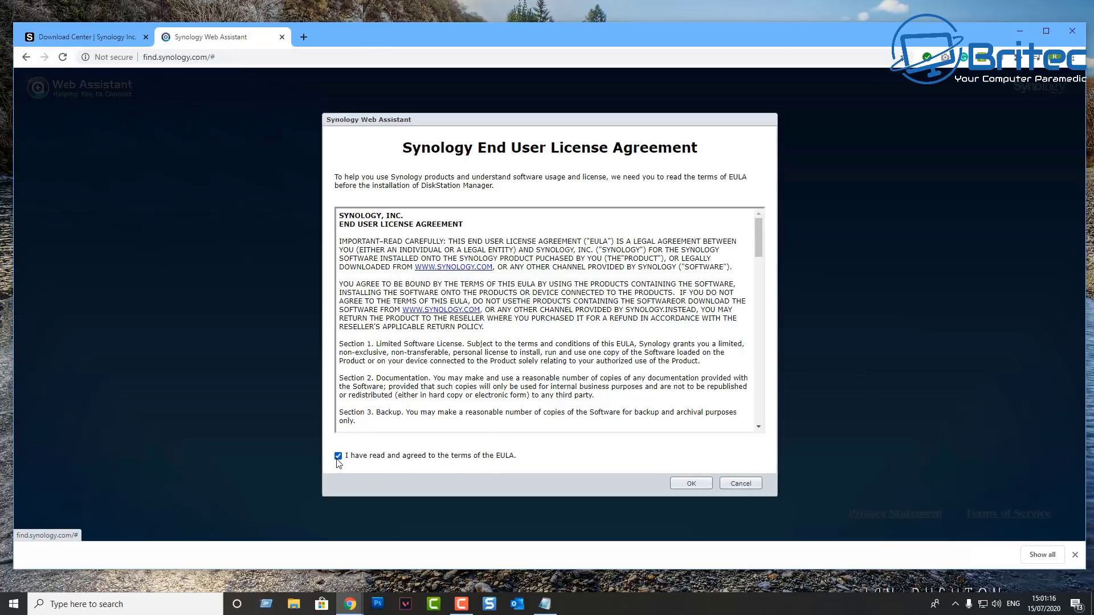
{"action": "left_click", "coordinate": [692, 484]}
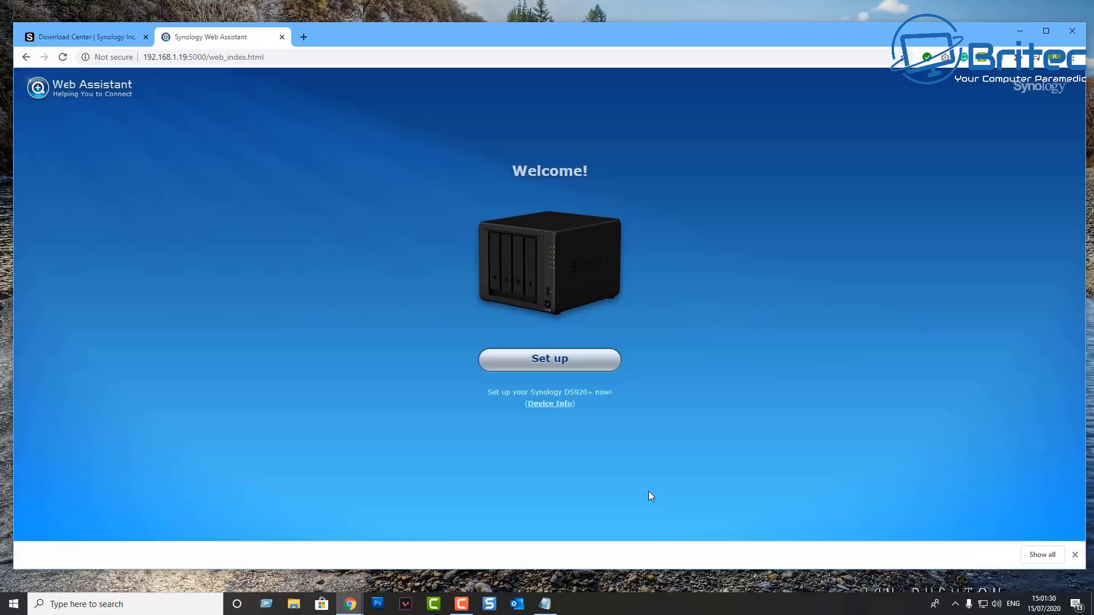
Step: Start the NAS setup and install the latest DSM, agreeing to the removal of all data on hard disks 1, 2 and 3
{"action": "left_click", "coordinate": [552, 365]}
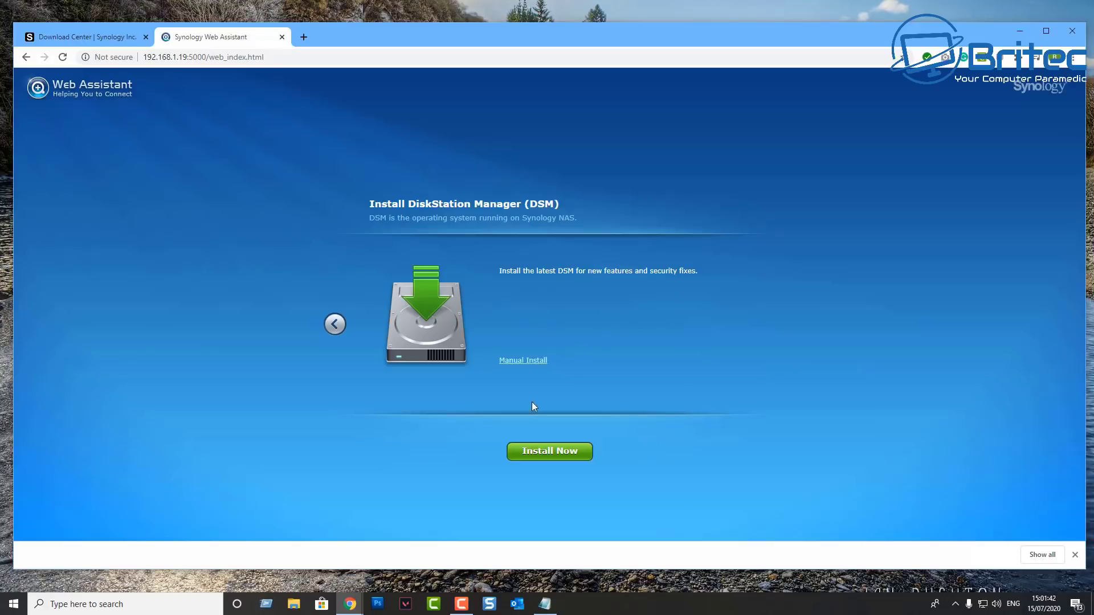
{"action": "left_click", "coordinate": [554, 457]}
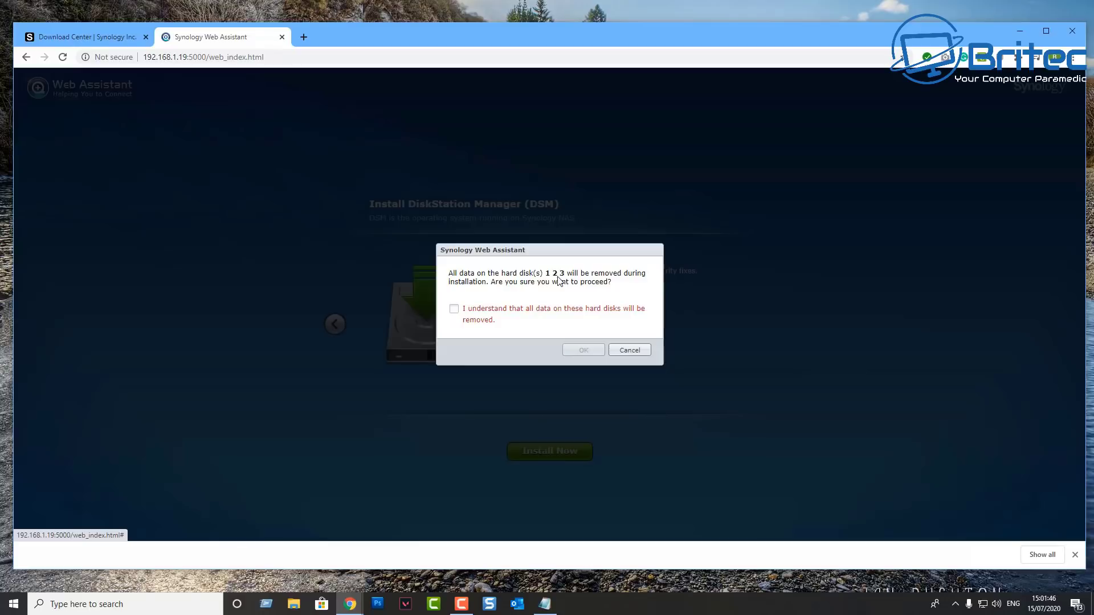
{"action": "left_click", "coordinate": [455, 309]}
{"action": "left_click", "coordinate": [584, 351]}
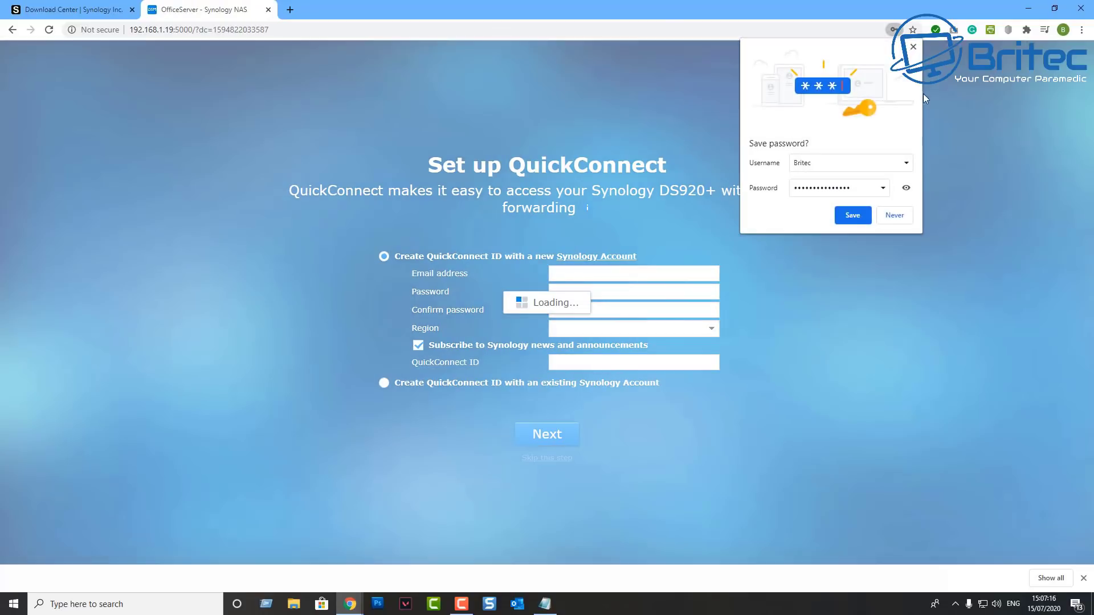
Step: Decline saving the password, skip the QuickConnect setup and finish the setup through to the DSM desktop
{"action": "left_click", "coordinate": [913, 47]}
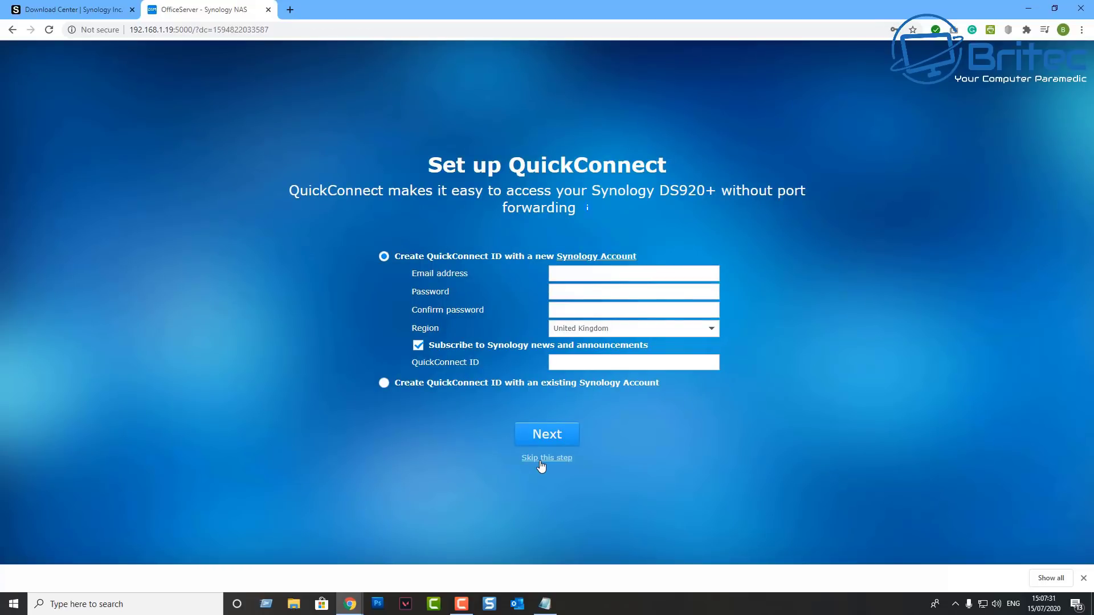
{"action": "left_click", "coordinate": [541, 462]}
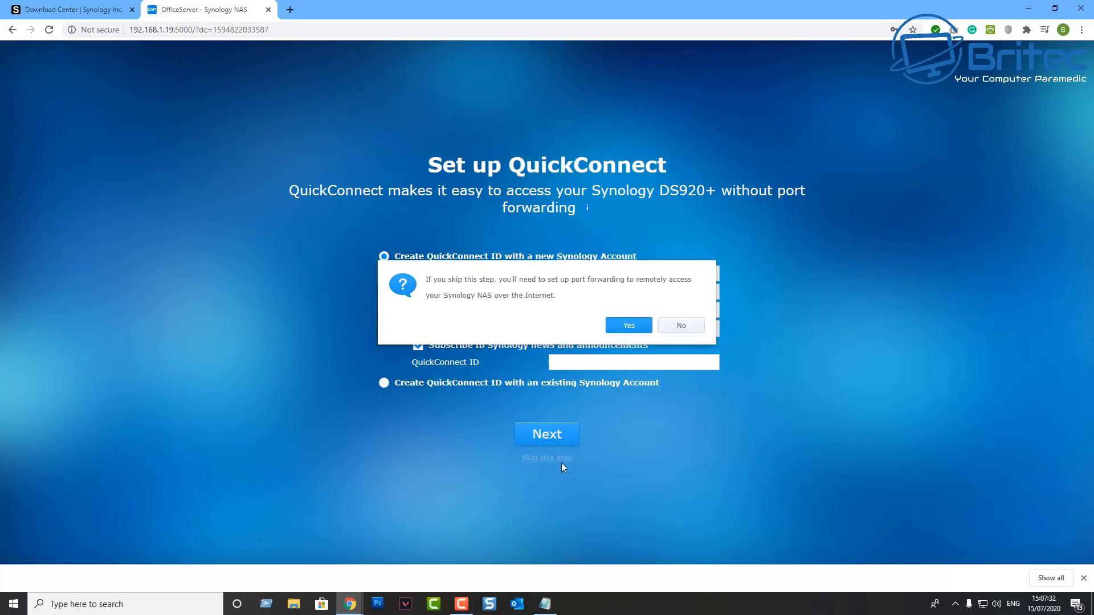
{"action": "left_click", "coordinate": [621, 328]}
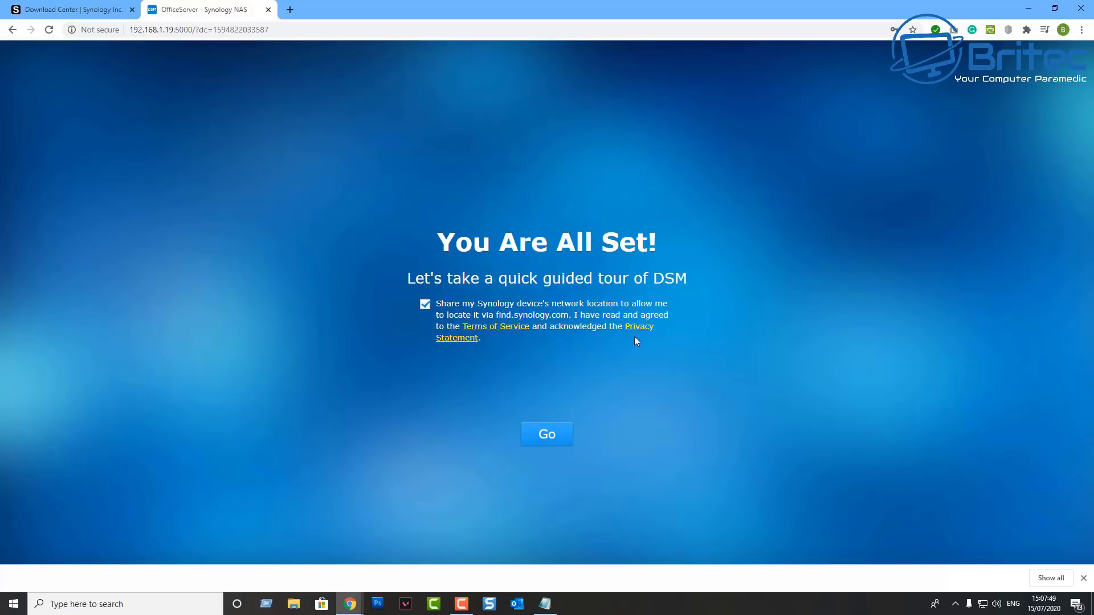
{"action": "left_click", "coordinate": [539, 436]}
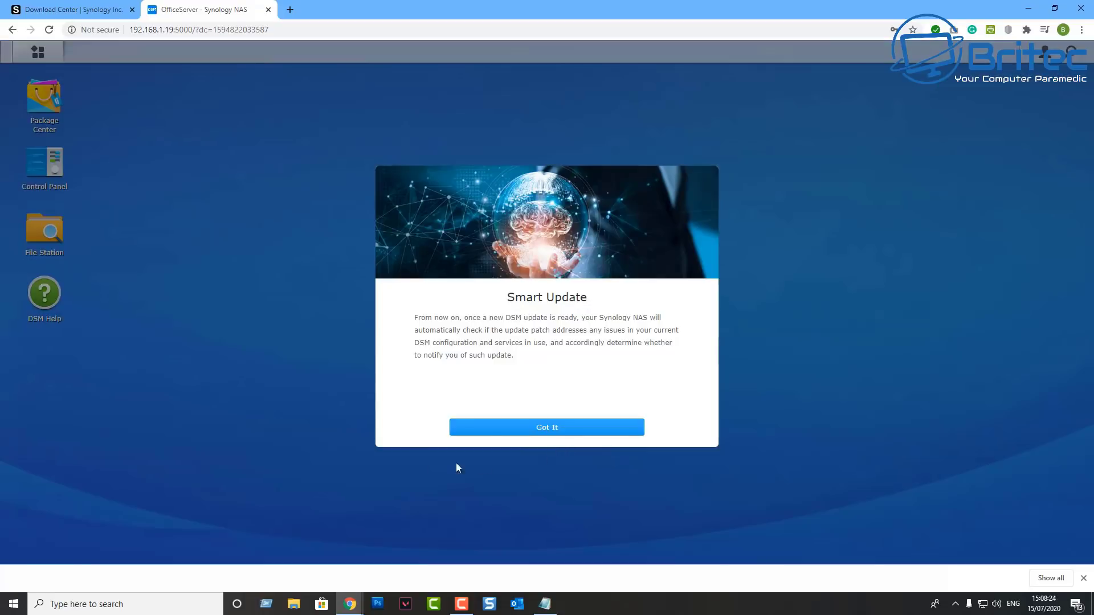
{"action": "left_click", "coordinate": [558, 435]}
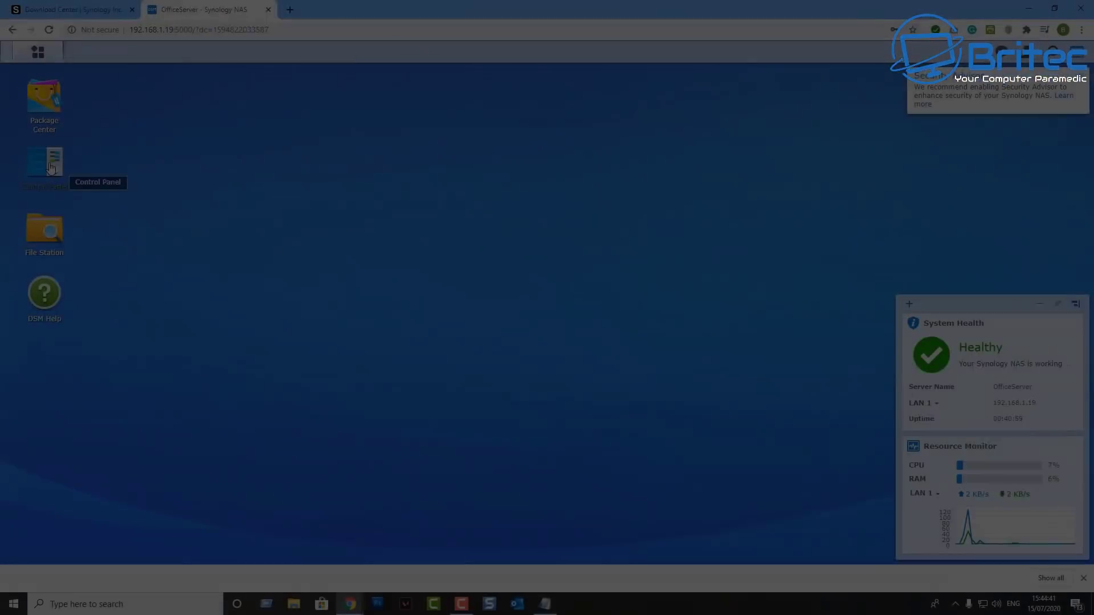
Step: Open Control Panel, compare its basic and advanced modes, and view the QuickConnect settings
{"action": "left_click", "coordinate": [46, 166]}
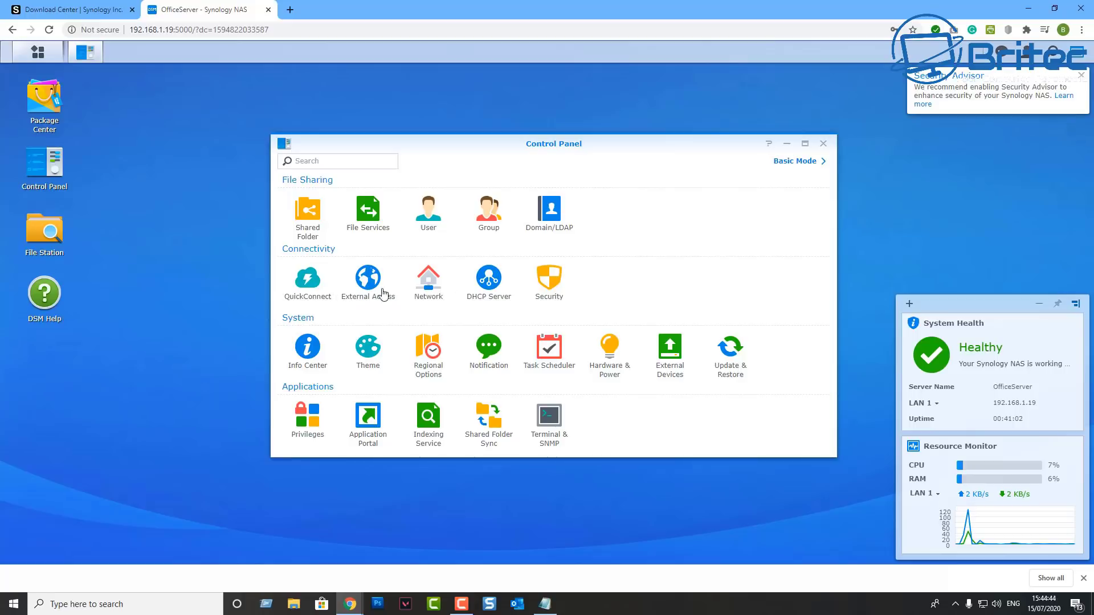
{"action": "left_click", "coordinate": [814, 162]}
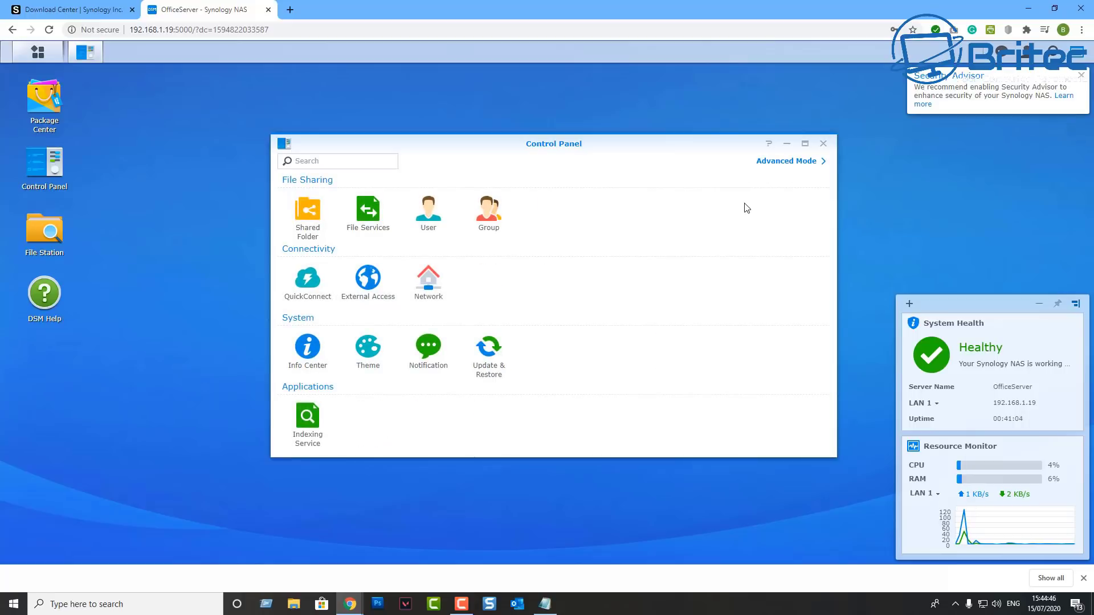
{"action": "left_click", "coordinate": [796, 163]}
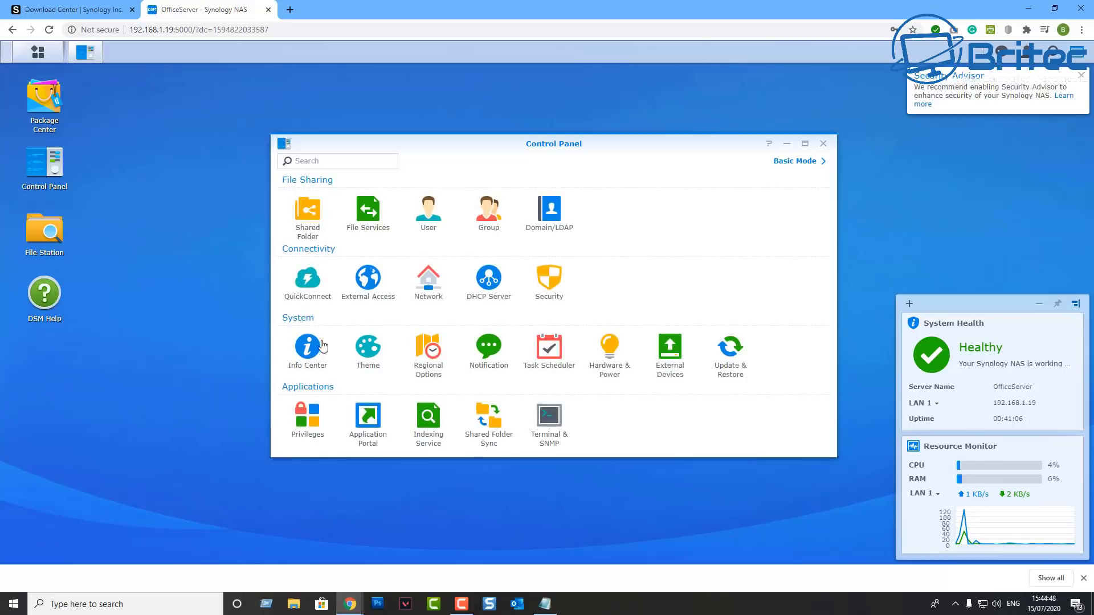
{"action": "left_click", "coordinate": [304, 293]}
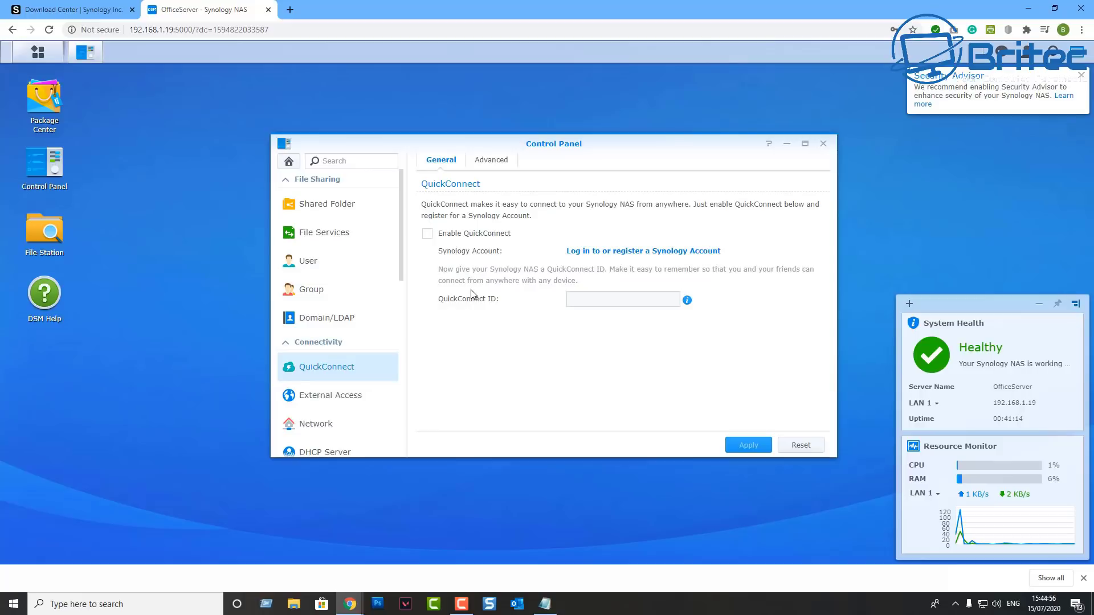
Step: Try to create a shared folder and proceed to Storage Manager for creating a new volume
{"action": "left_click", "coordinate": [303, 206]}
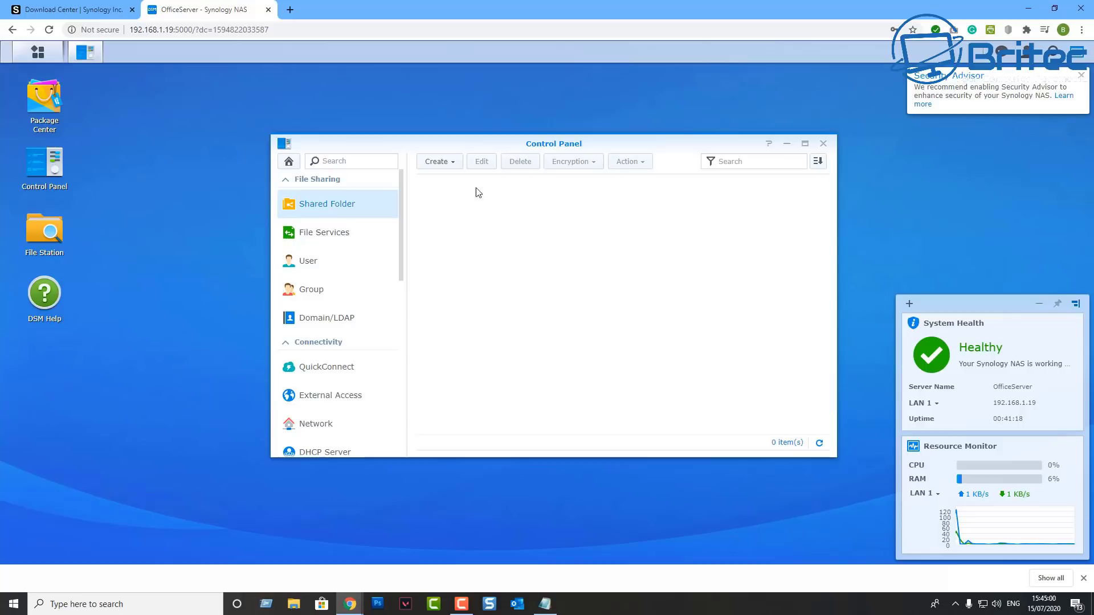
{"action": "left_click", "coordinate": [449, 162]}
{"action": "left_click", "coordinate": [449, 181]}
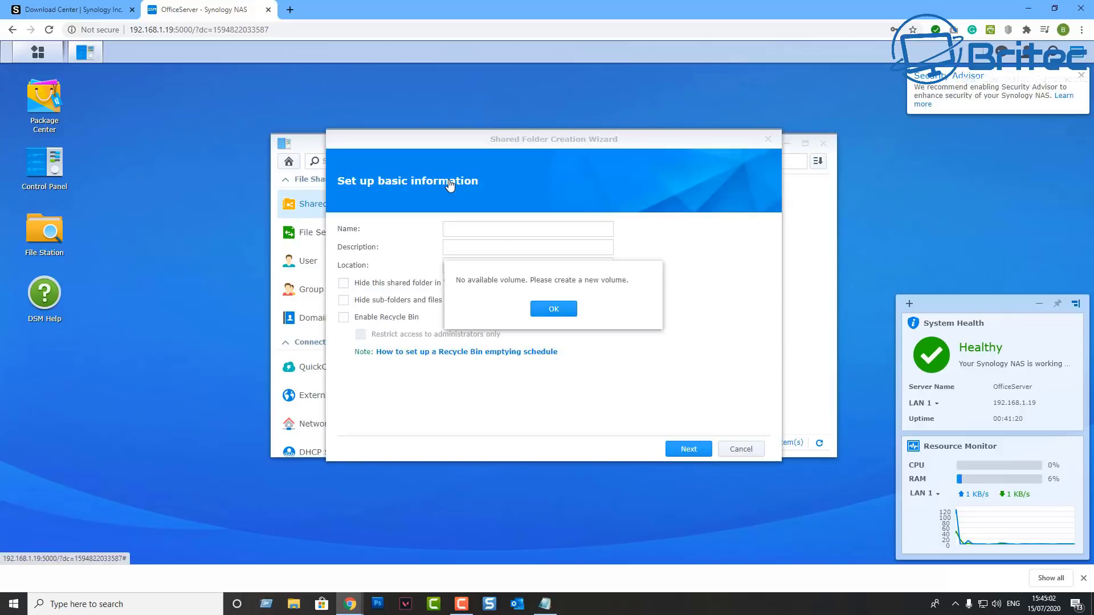
{"action": "left_click", "coordinate": [553, 309]}
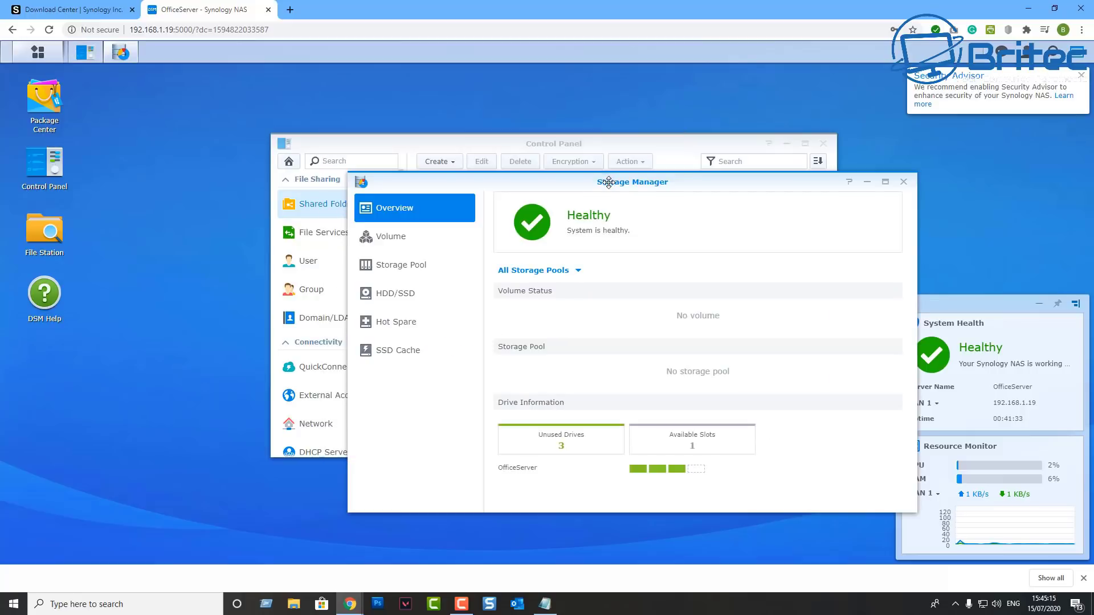
Step: Start a new volume in Custom mode on a new storage pool of the Higher flexibility type
{"action": "left_click_drag", "start_coordinate": [608, 182], "coordinate": [529, 142]}
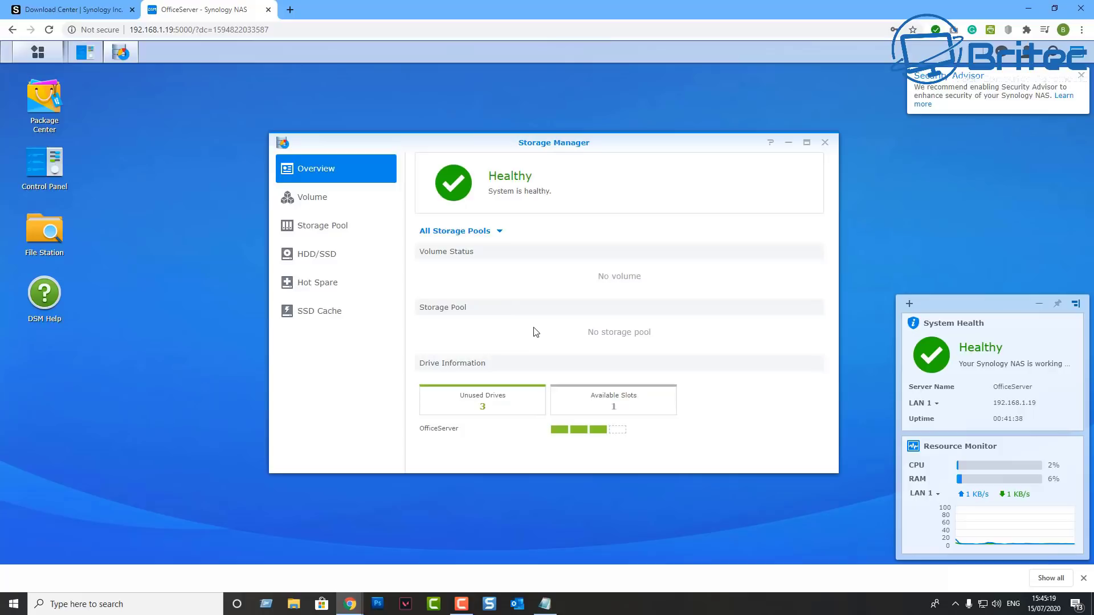
{"action": "left_click", "coordinate": [307, 198]}
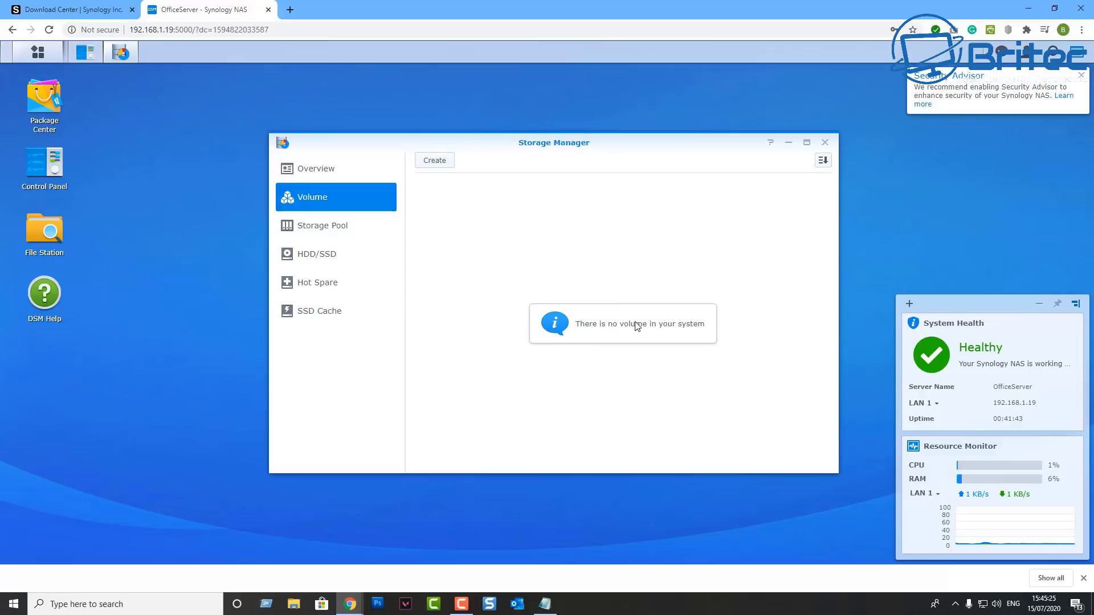
{"action": "left_click", "coordinate": [436, 165]}
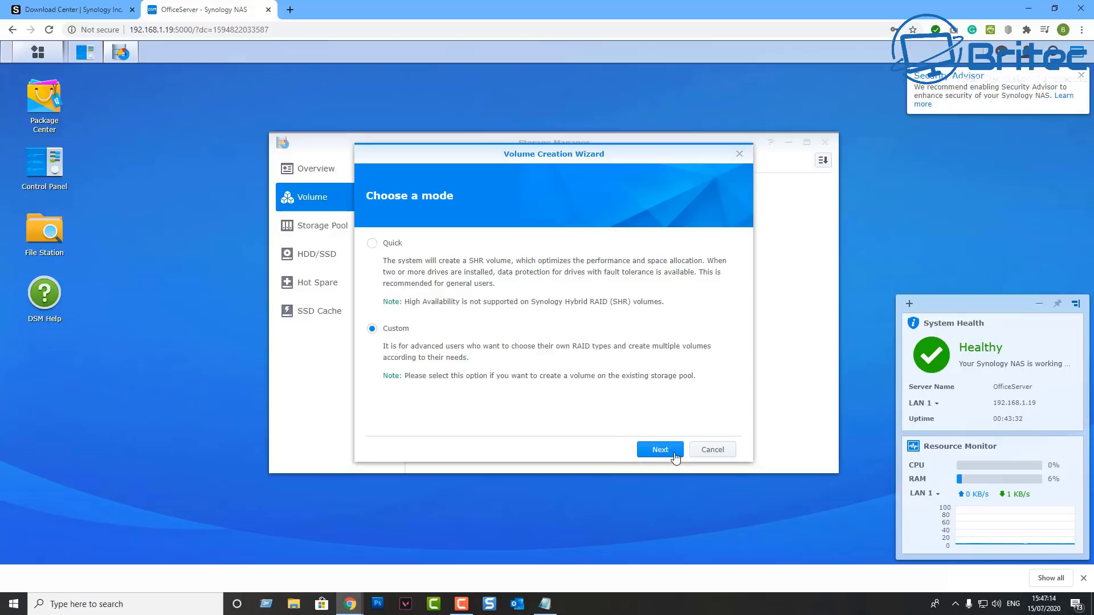
{"action": "left_click", "coordinate": [661, 450]}
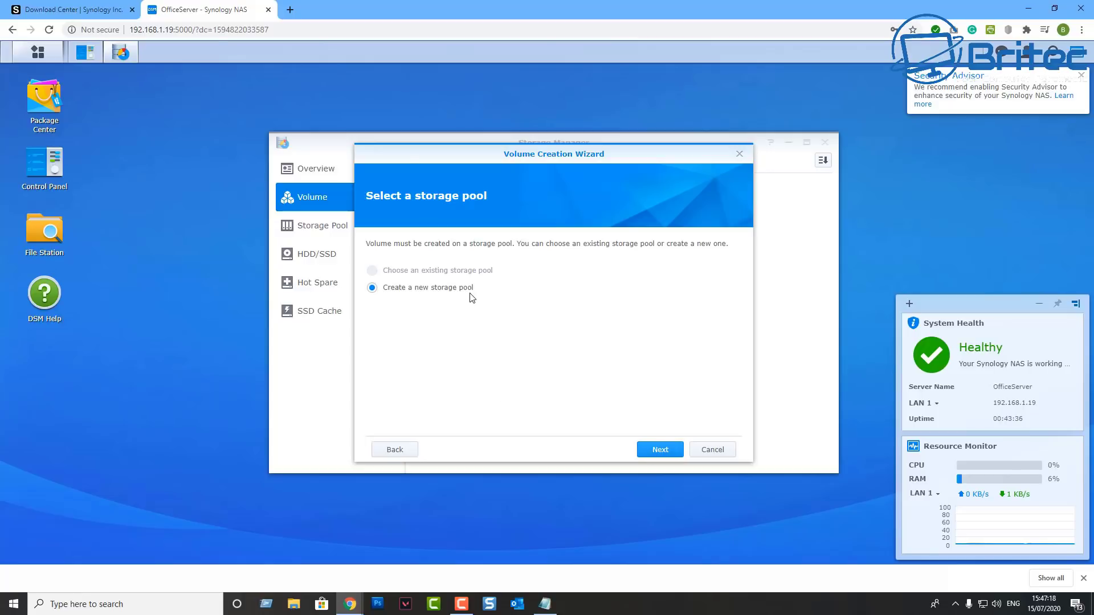
{"action": "left_click", "coordinate": [665, 453]}
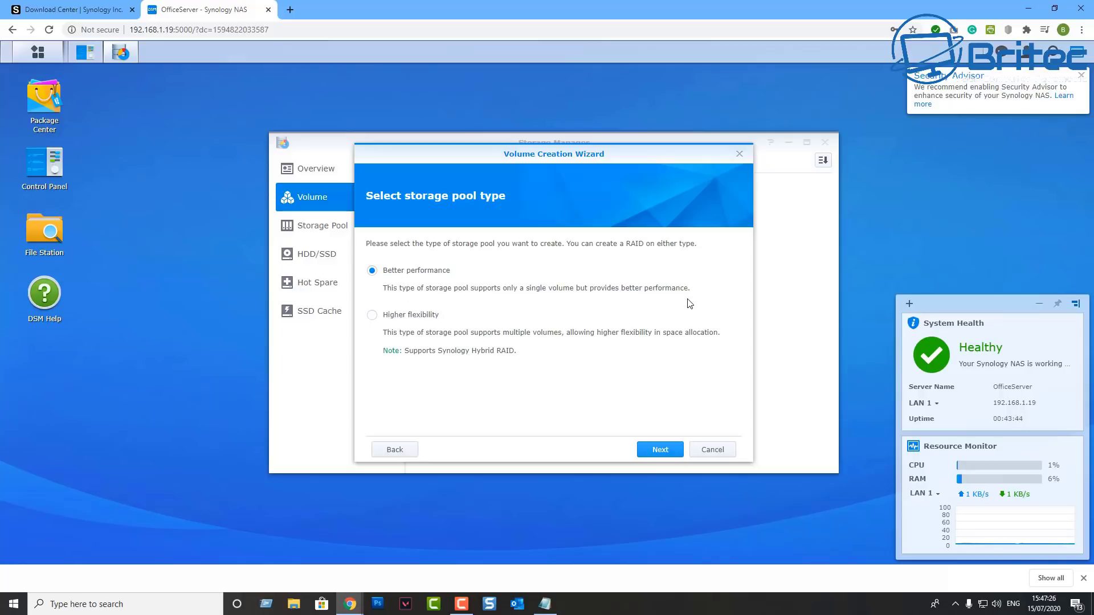
{"action": "left_click", "coordinate": [373, 318]}
{"action": "left_click", "coordinate": [664, 454]}
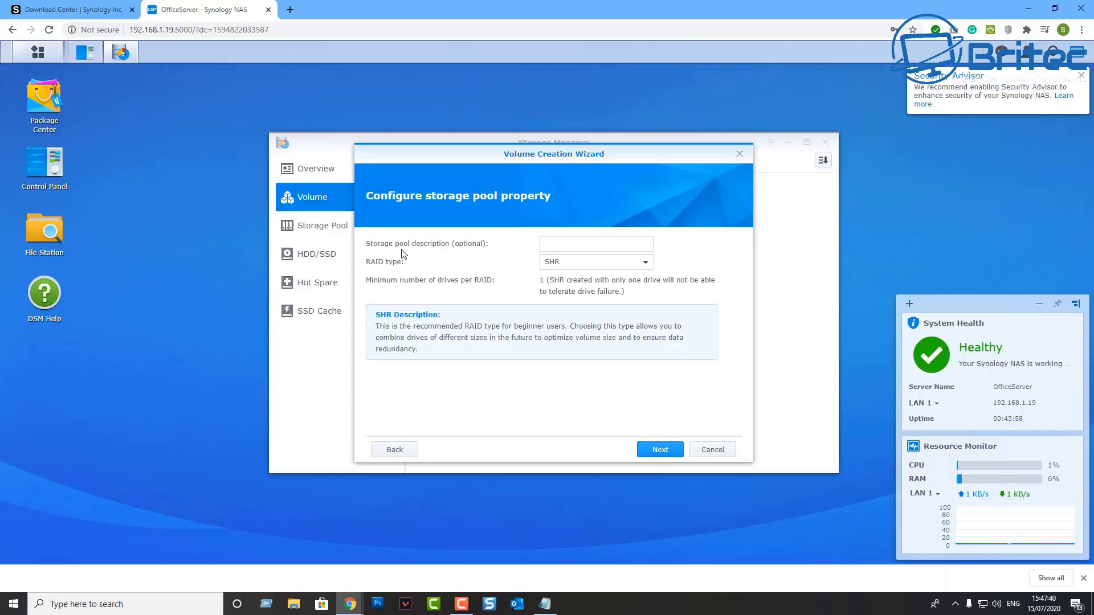
{"action": "left_click", "coordinate": [553, 243]}
{"action": "left_click", "coordinate": [645, 263]}
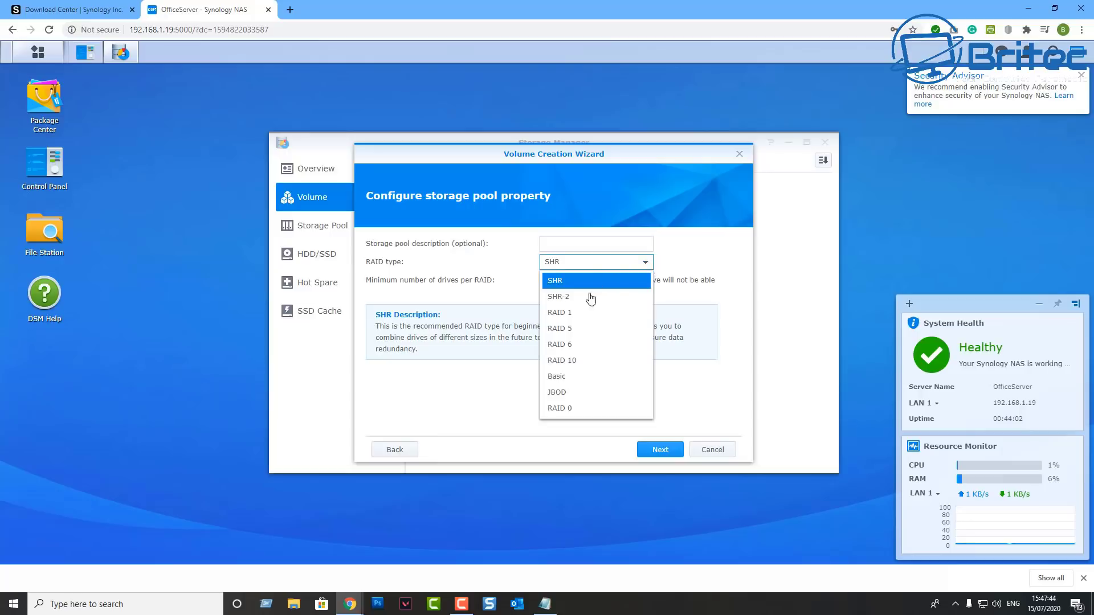
{"action": "left_click", "coordinate": [577, 331]}
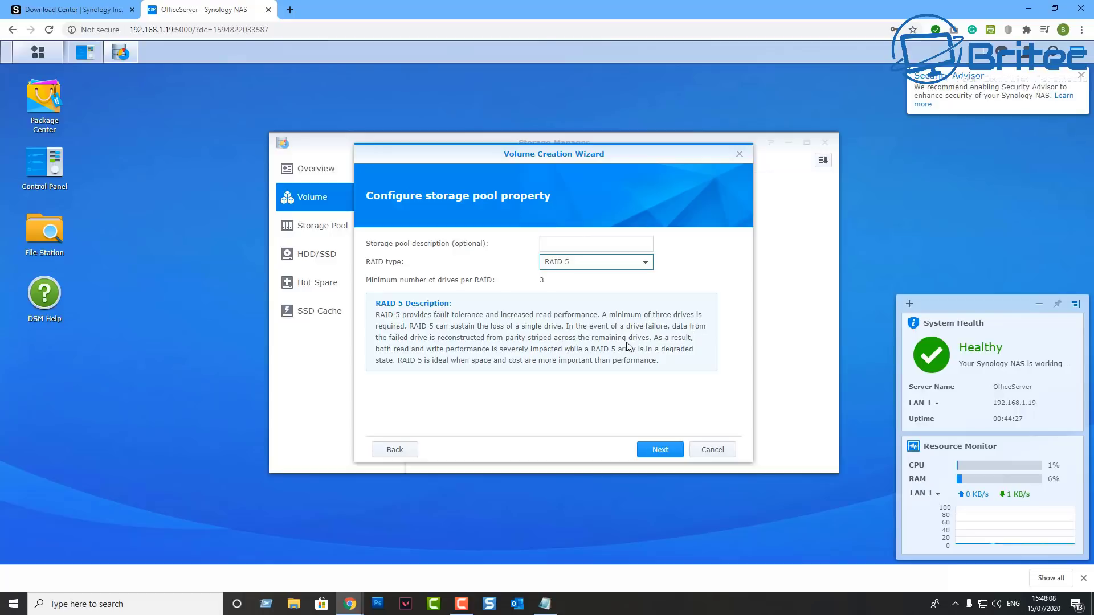
{"action": "left_click", "coordinate": [659, 450]}
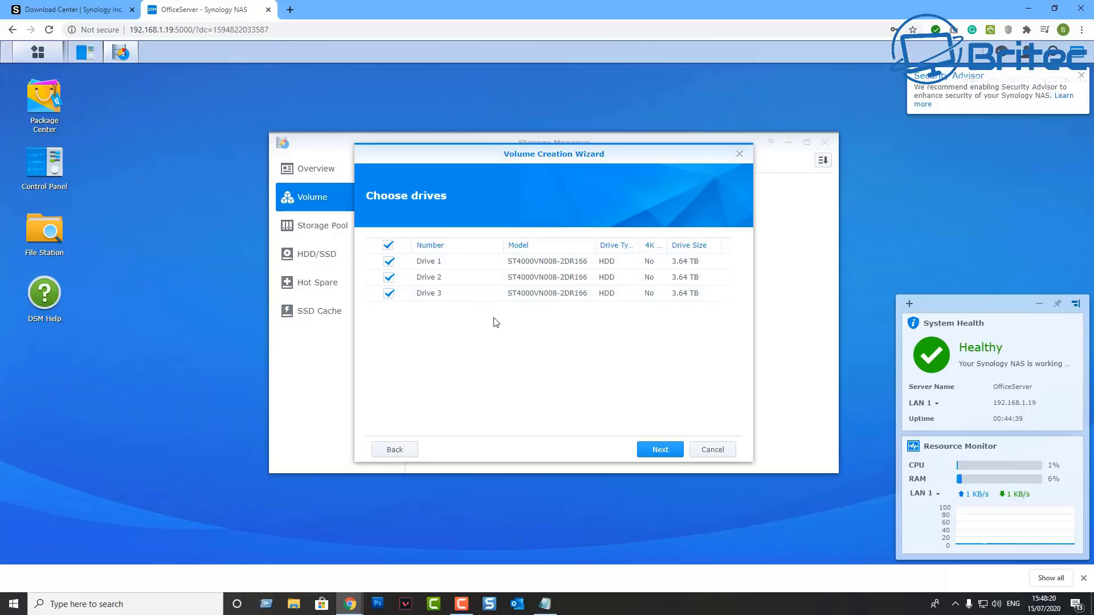
{"action": "left_click", "coordinate": [656, 450]}
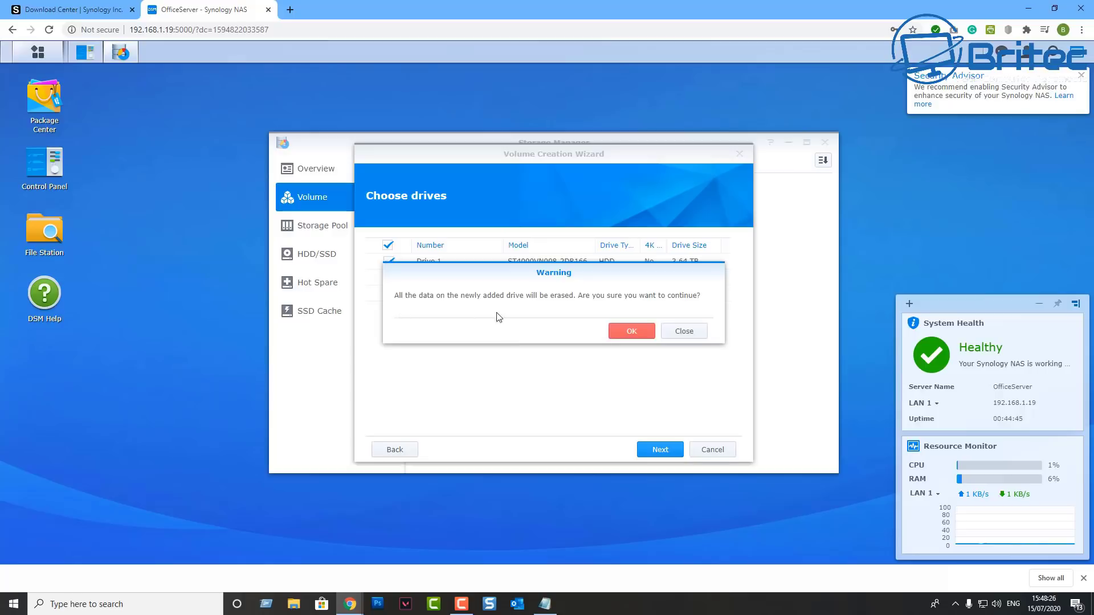
{"action": "left_click", "coordinate": [632, 331]}
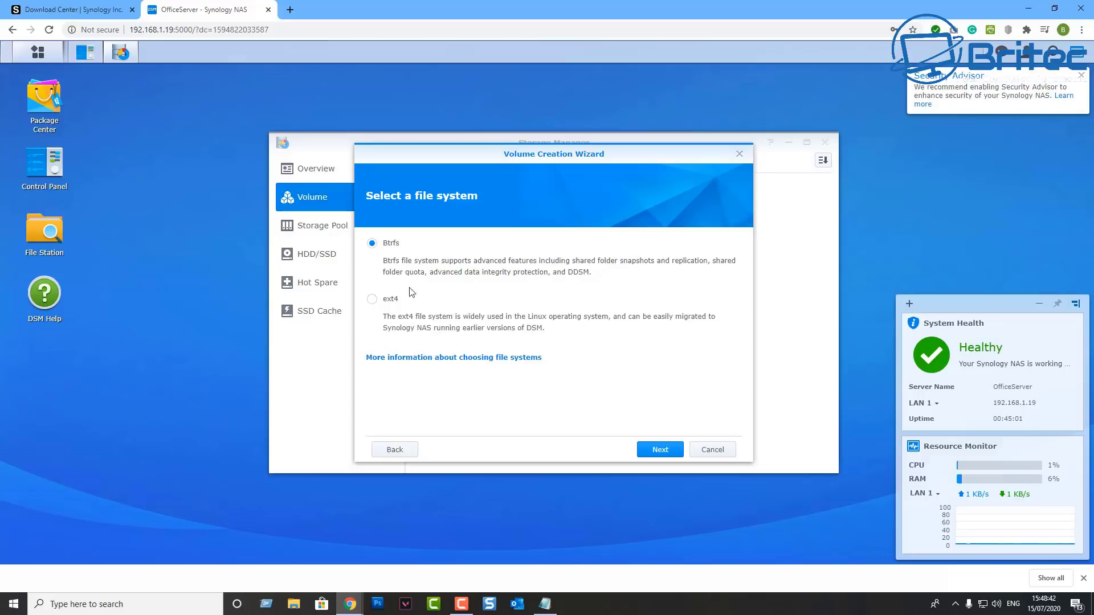
{"action": "left_click", "coordinate": [661, 450]}
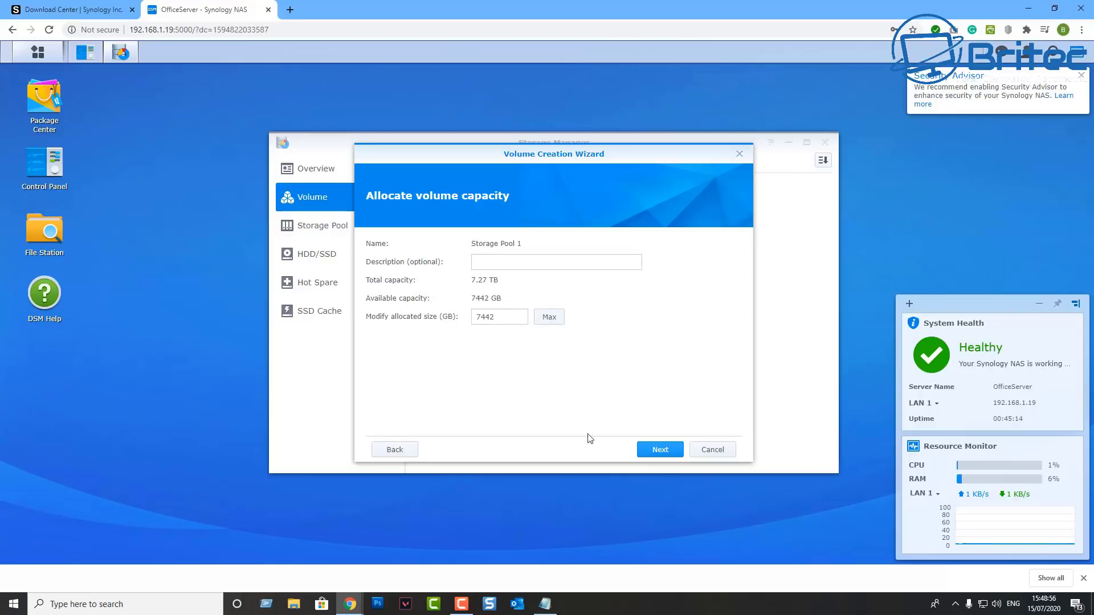
{"action": "left_click", "coordinate": [661, 449]}
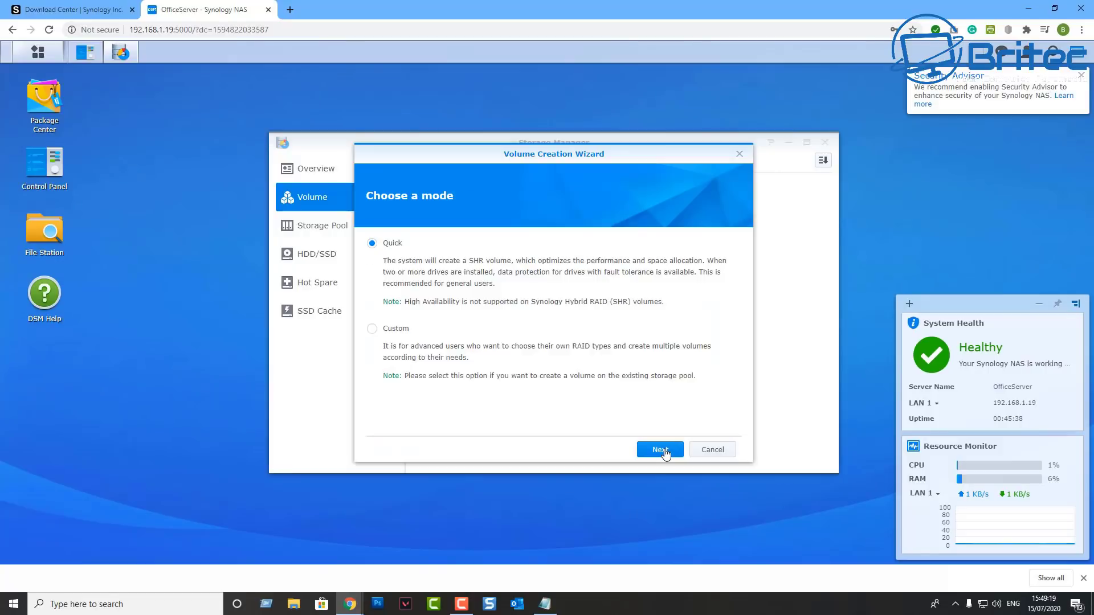
Step: Start a new volume in Quick mode and check the SHR-2 option before settling on SHR as the RAID type
{"action": "left_click", "coordinate": [660, 449]}
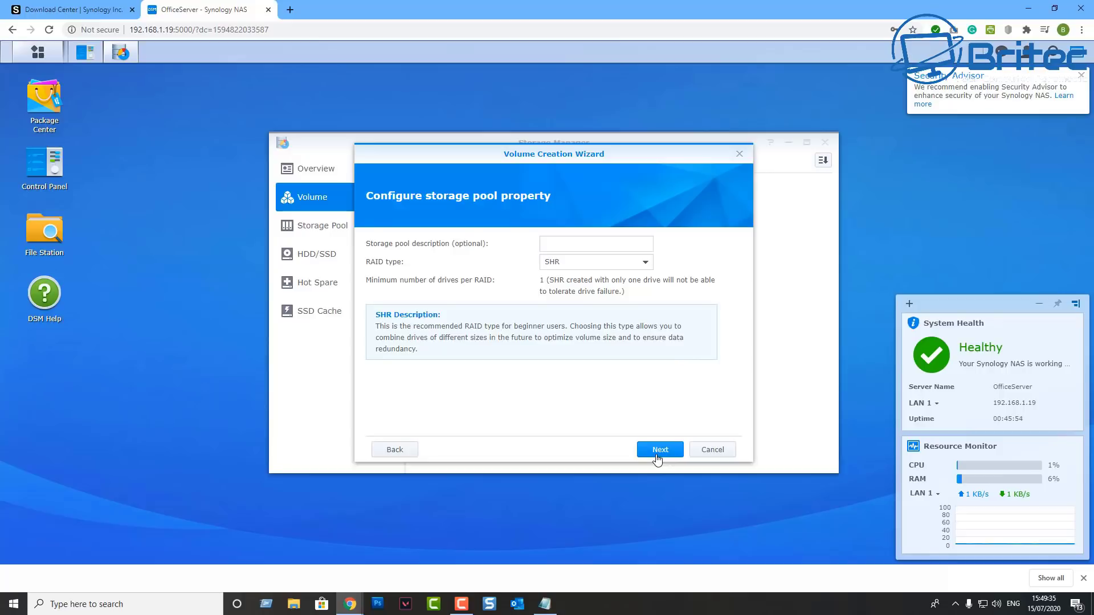
{"action": "left_click", "coordinate": [646, 263]}
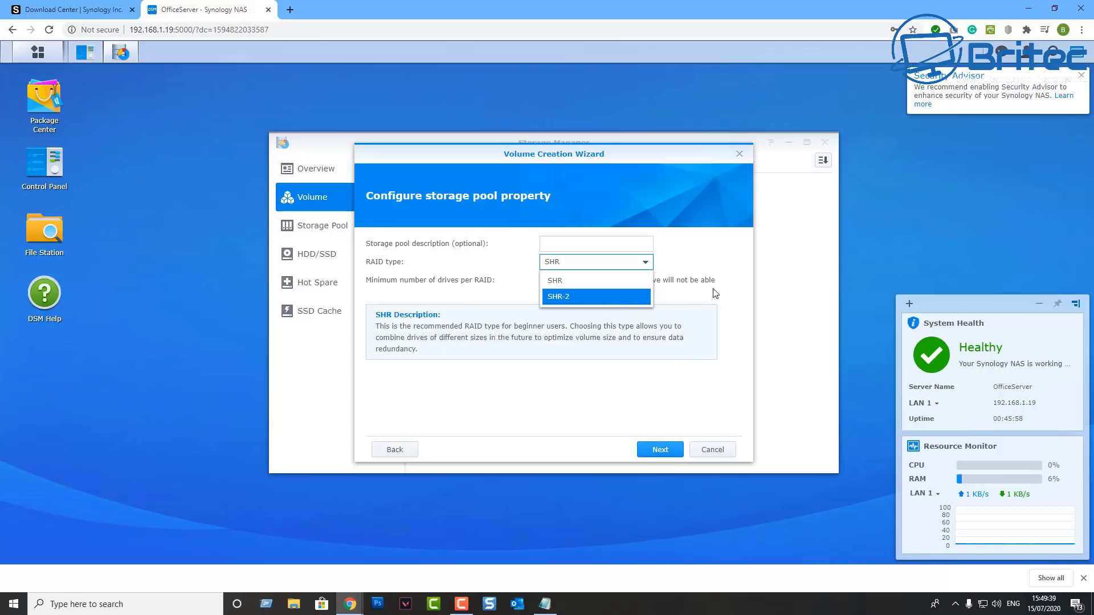
{"action": "left_click", "coordinate": [597, 296]}
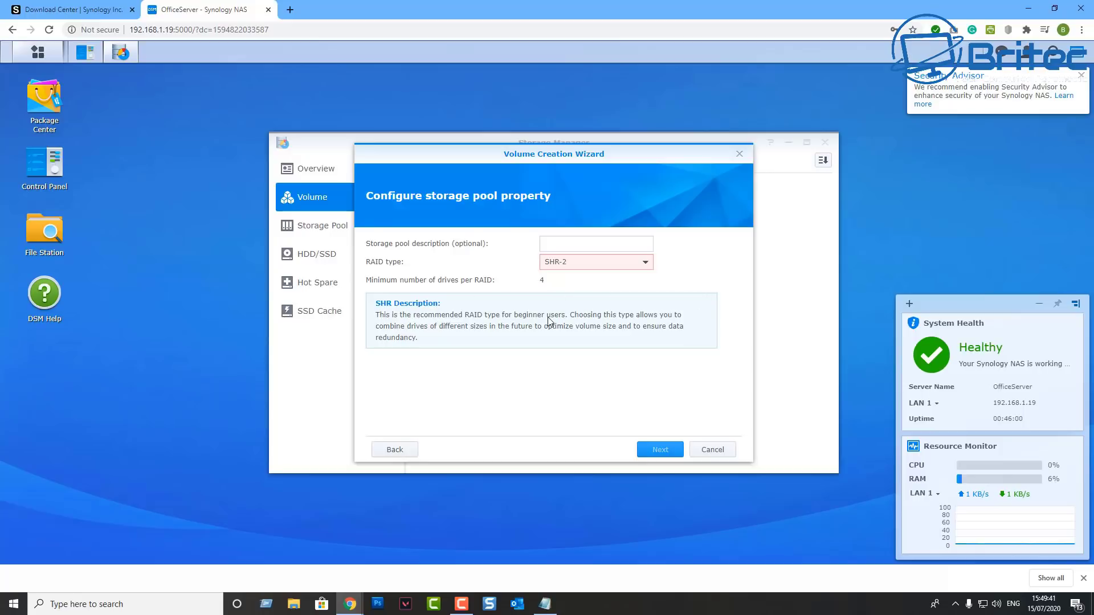
{"action": "left_click", "coordinate": [621, 263]}
{"action": "left_click", "coordinate": [587, 277]}
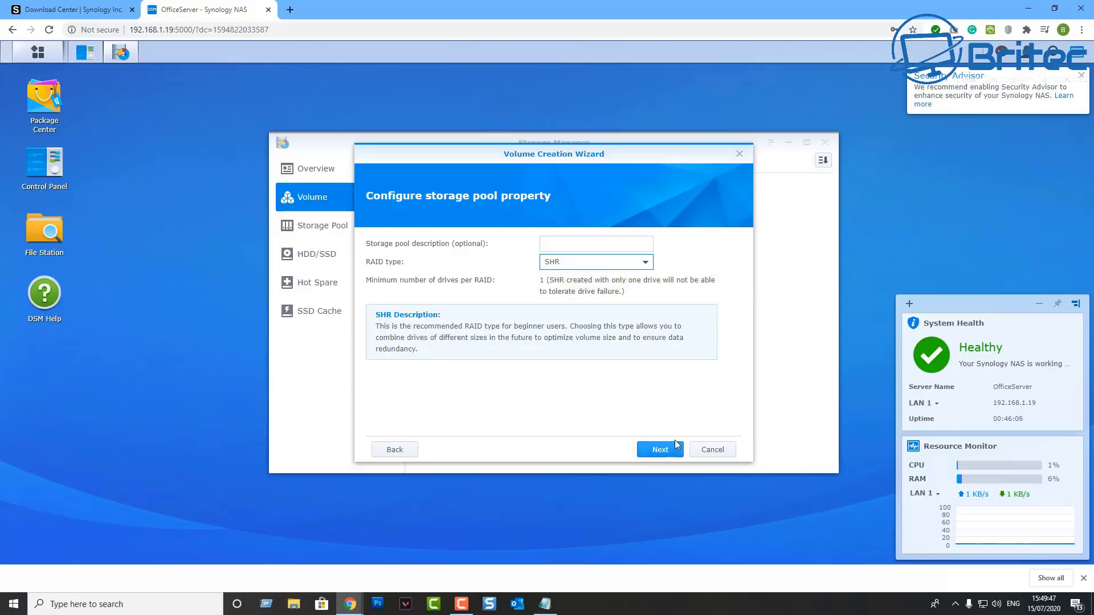
Step: Create the SHR volume on Drives 1, 2 and 3 with the Btrfs file system, accepting that their data is erased
{"action": "left_click", "coordinate": [657, 449]}
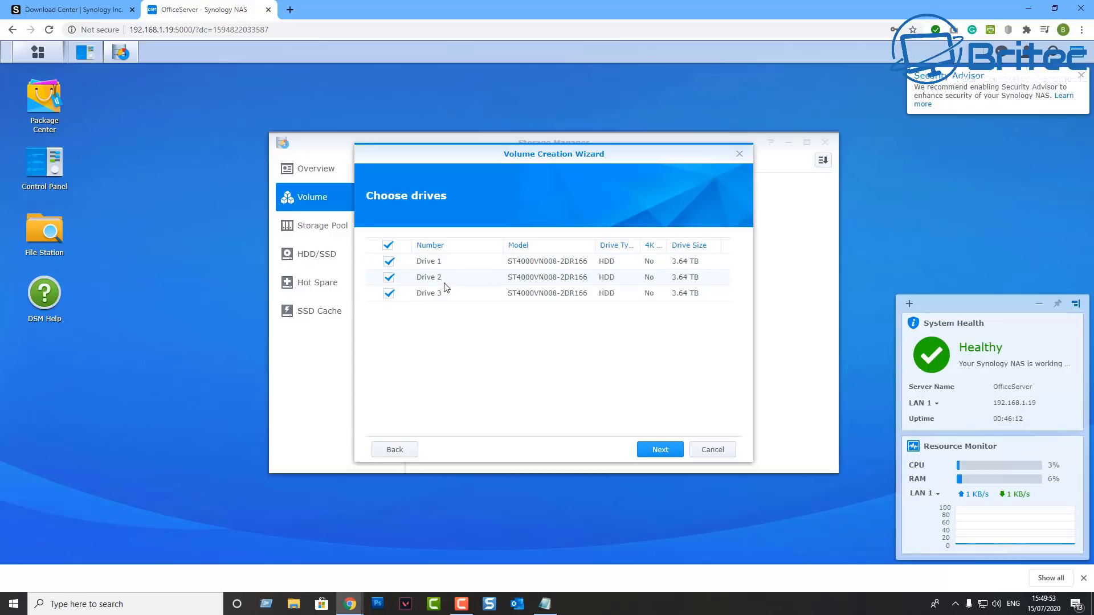
{"action": "left_click", "coordinate": [661, 453]}
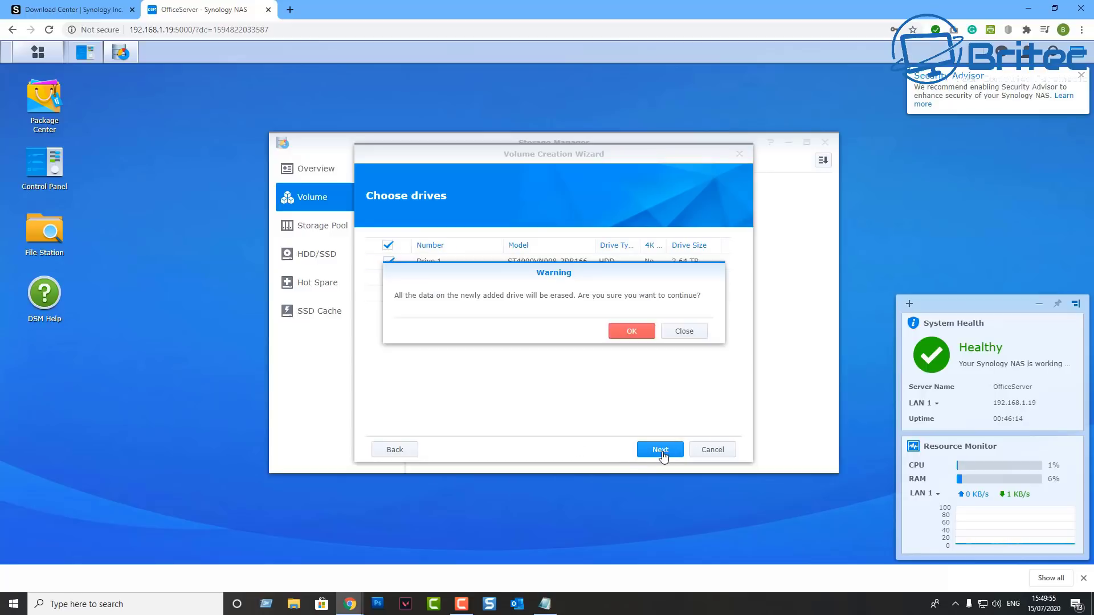
{"action": "left_click", "coordinate": [629, 333]}
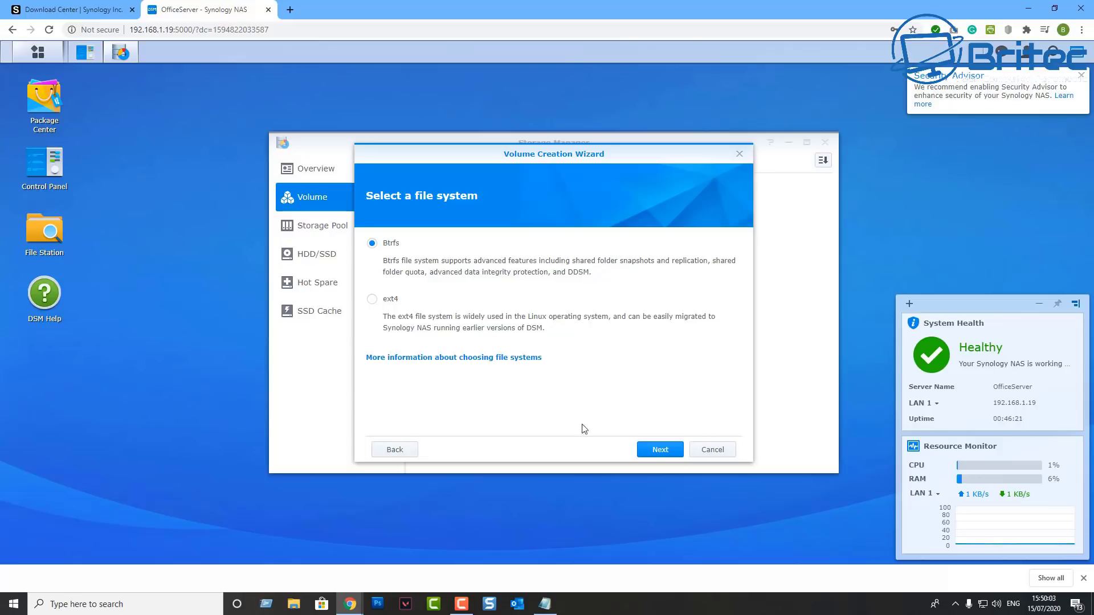
{"action": "left_click", "coordinate": [658, 449]}
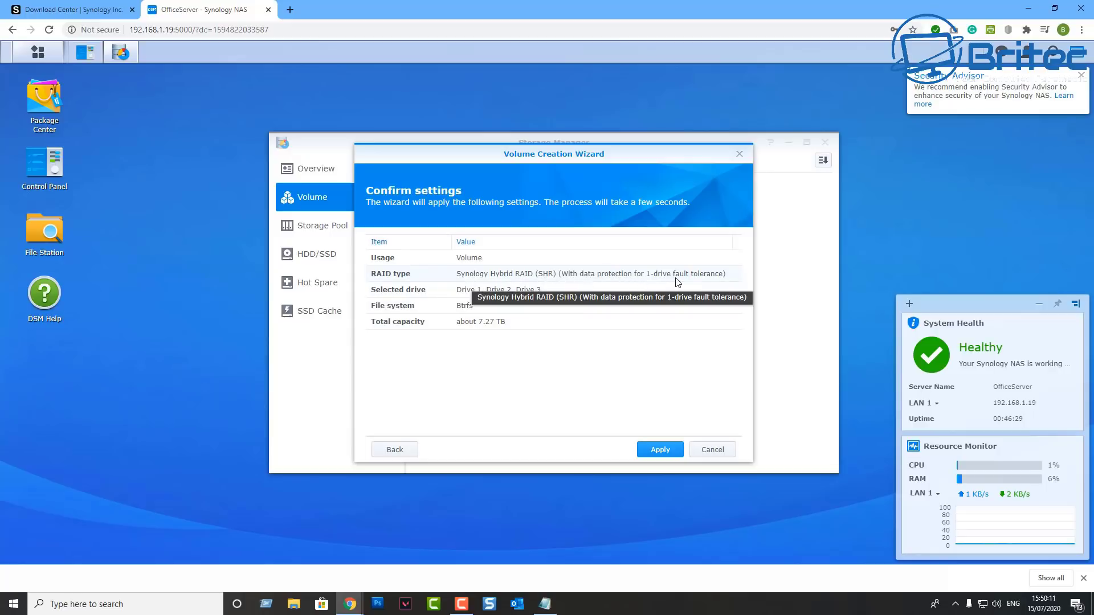
{"action": "left_click", "coordinate": [661, 450]}
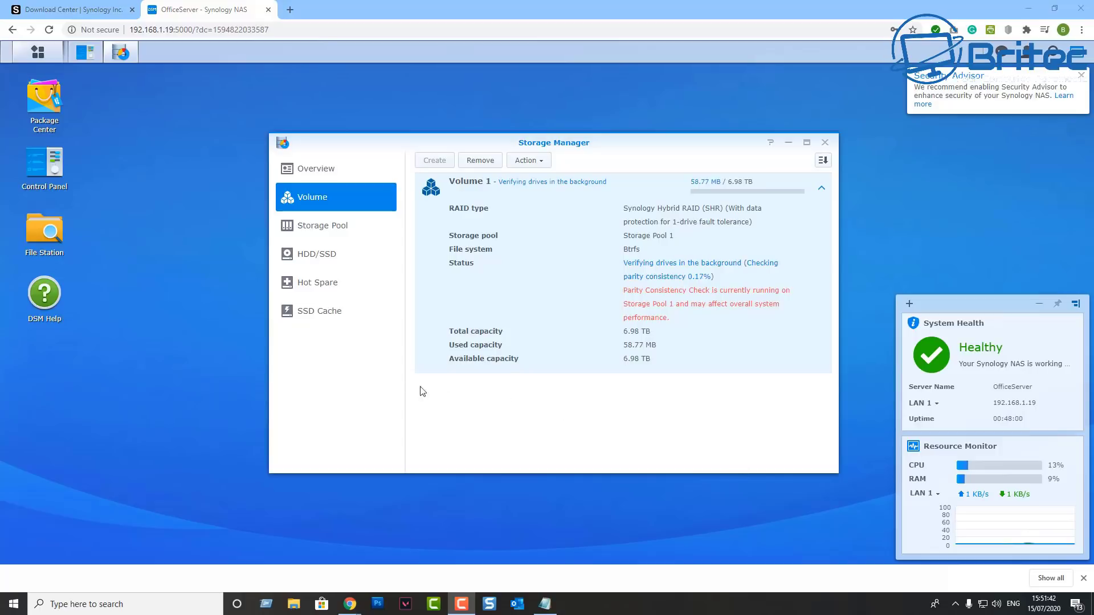
Step: Create a 372 GB read-only SSD cache for Volume 1 on Cache device 1, accepting the removal of the SSD's data
{"action": "left_click", "coordinate": [317, 318]}
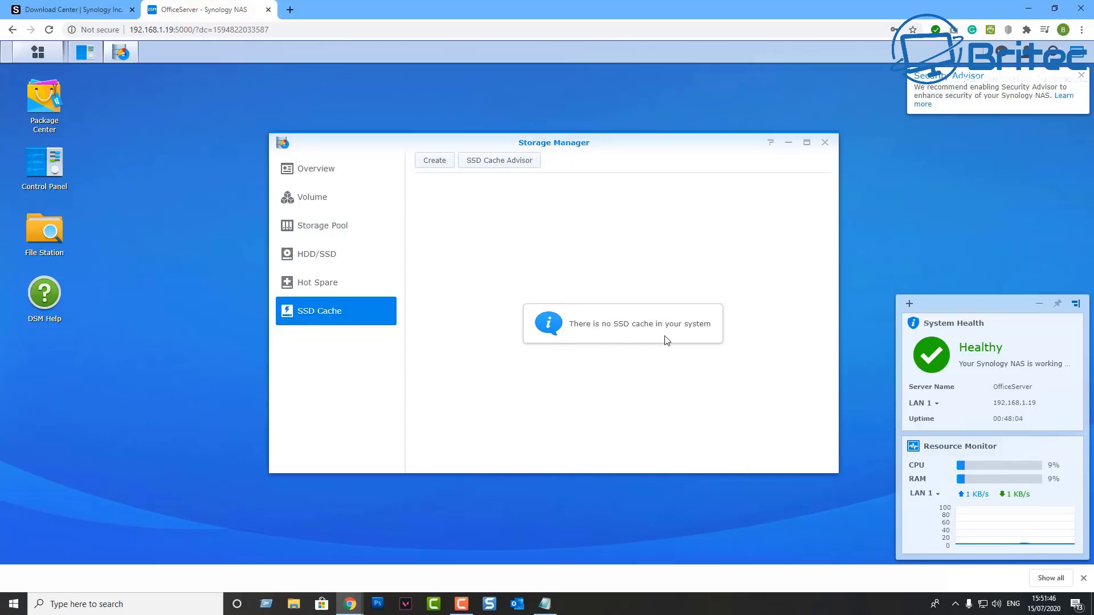
{"action": "left_click", "coordinate": [438, 161]}
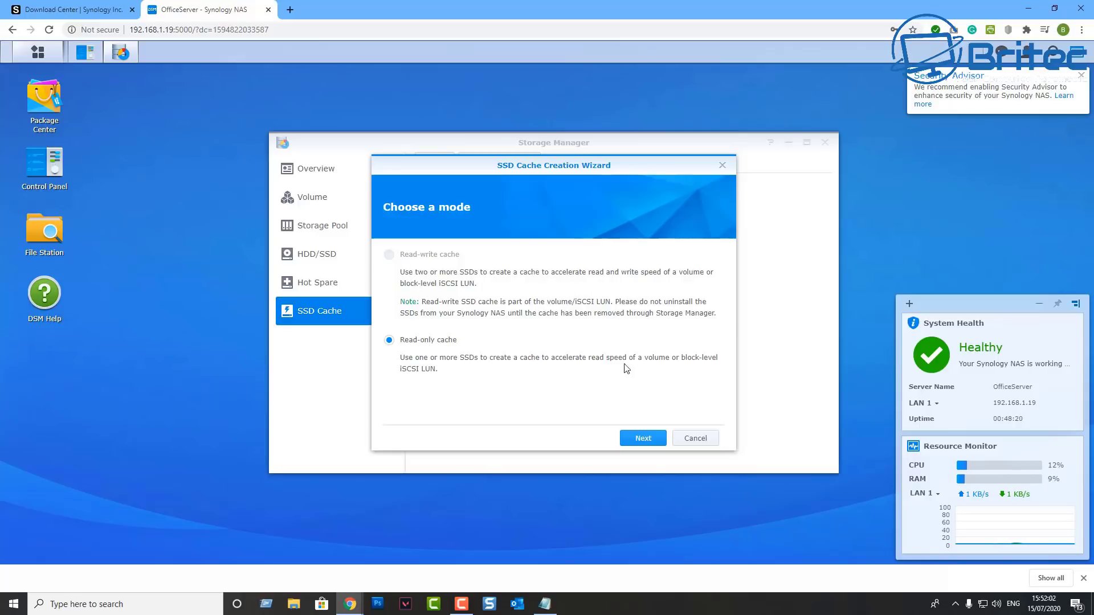
{"action": "left_click", "coordinate": [644, 438]}
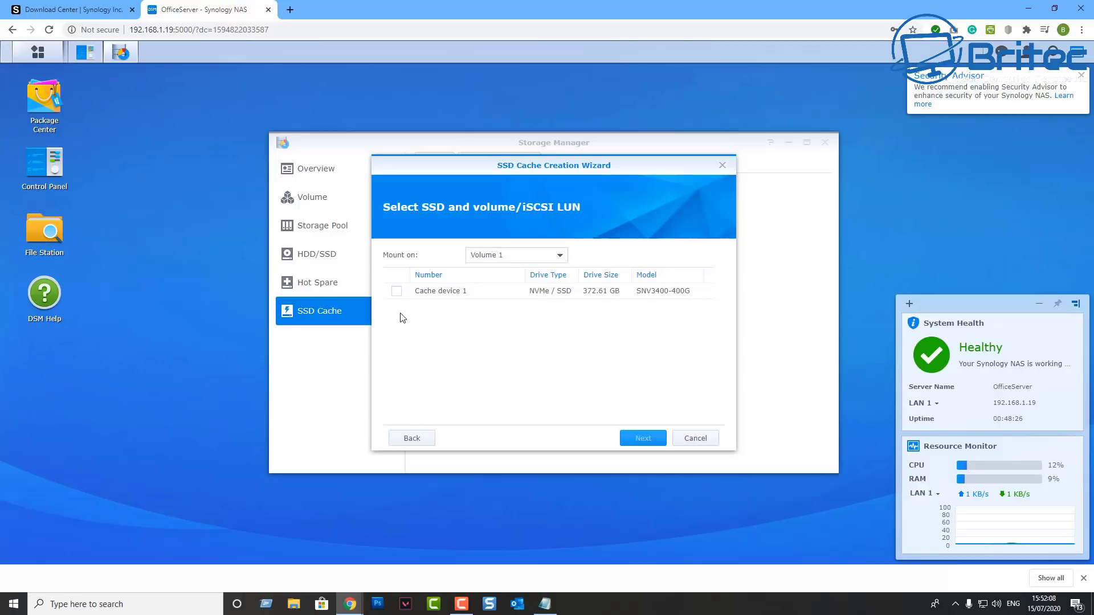
{"action": "left_click", "coordinate": [397, 292]}
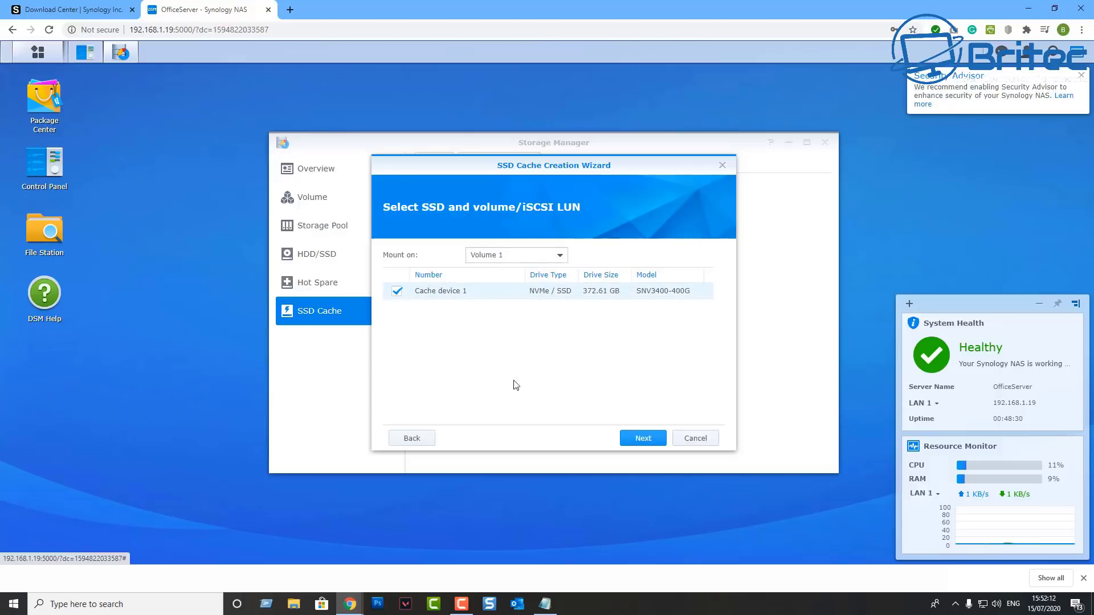
{"action": "left_click", "coordinate": [643, 439]}
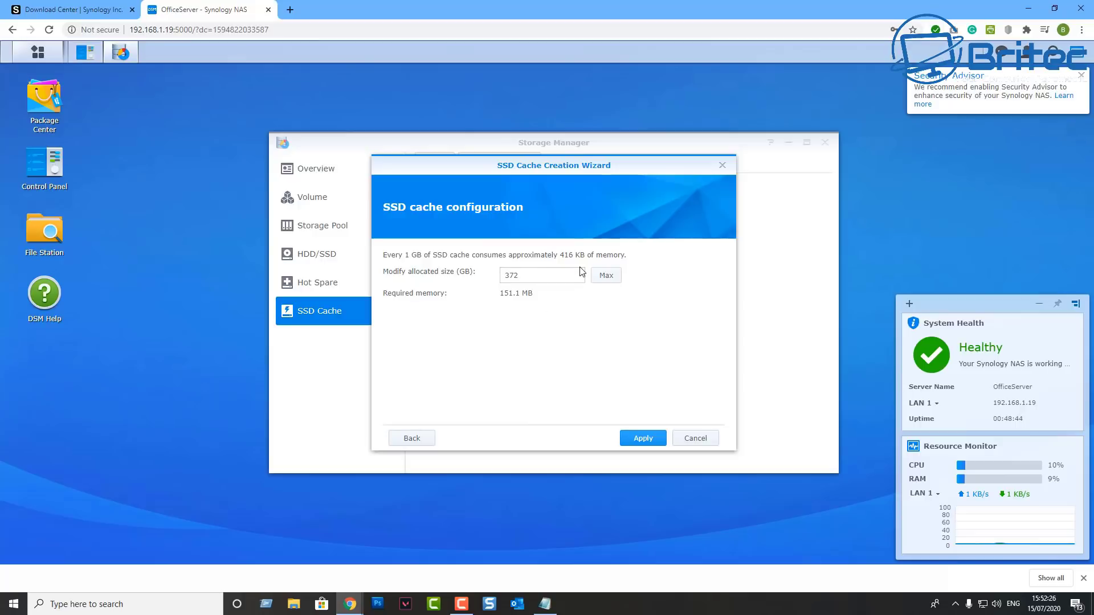
{"action": "left_click", "coordinate": [639, 439]}
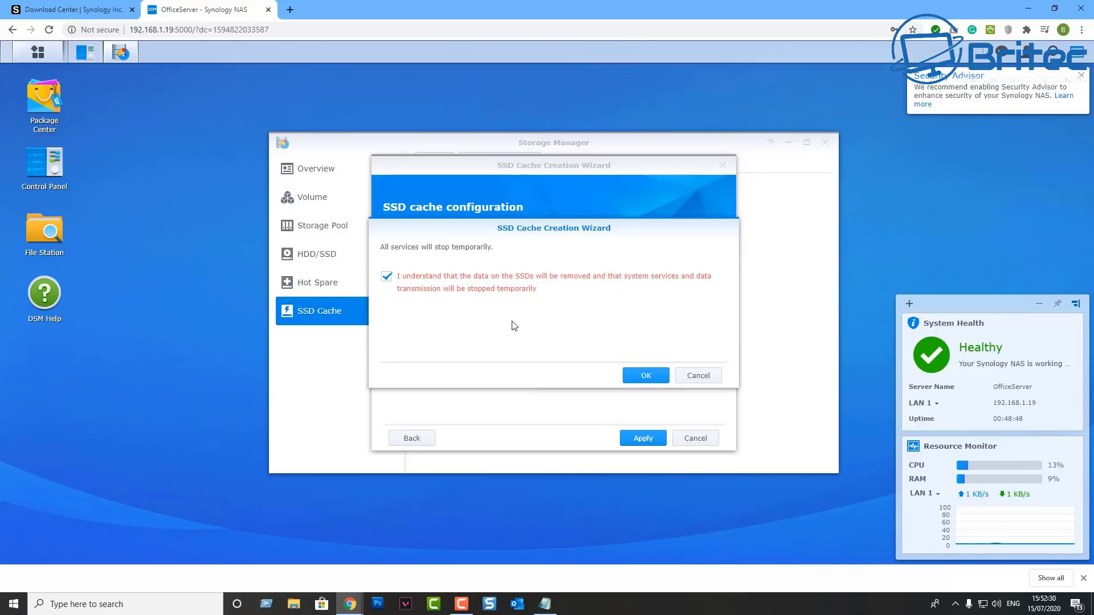
{"action": "left_click", "coordinate": [633, 378]}
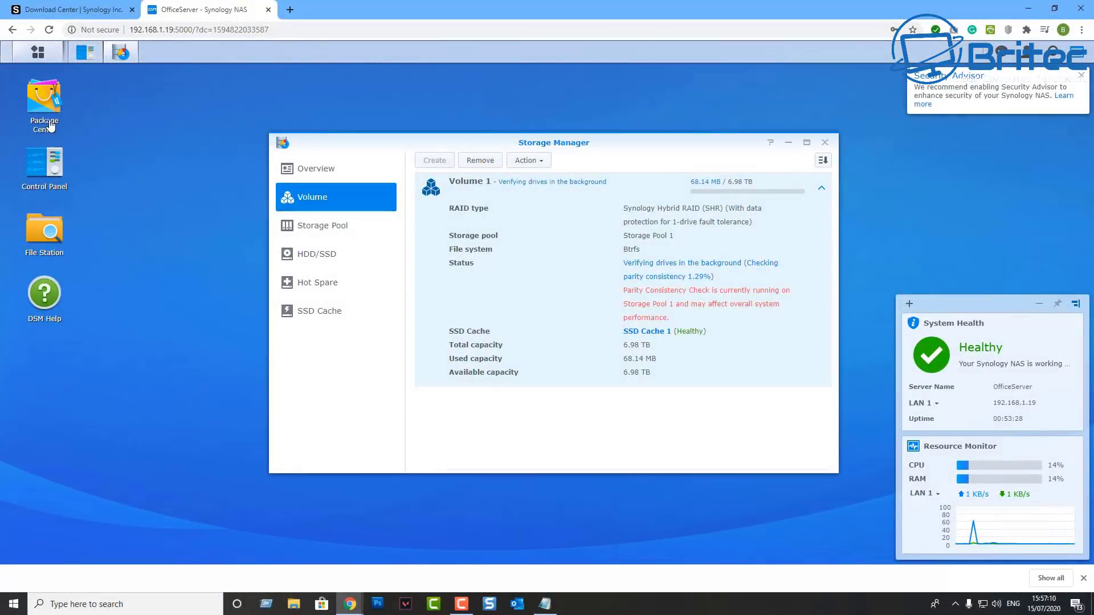
Step: Open Package Center maximized and dismiss the Security Advisor notification
{"action": "left_click", "coordinate": [45, 108]}
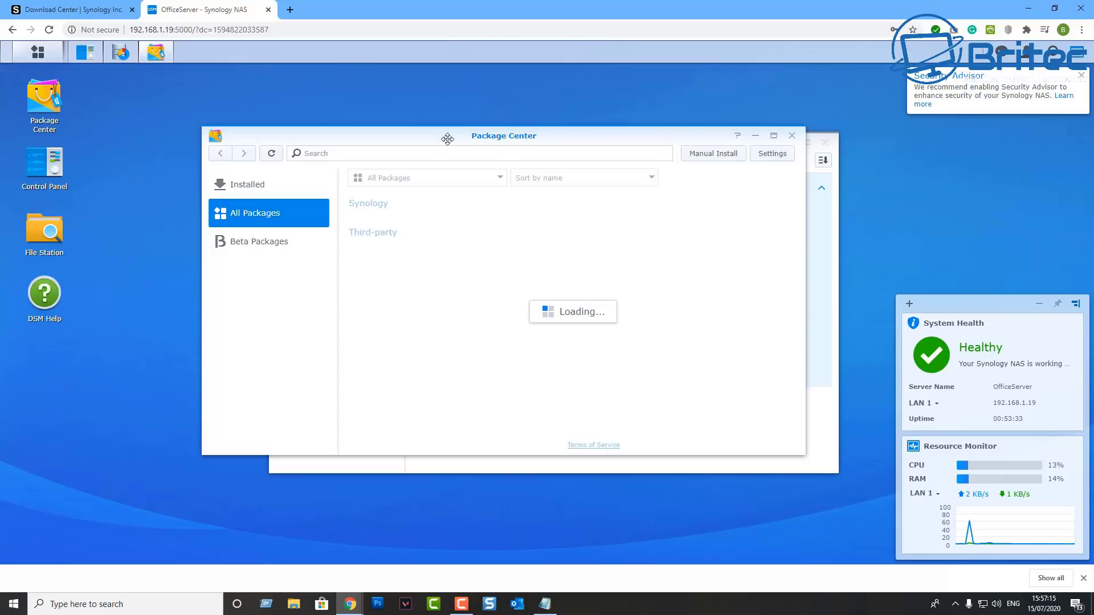
{"action": "left_click_drag", "start_coordinate": [448, 138], "coordinate": [511, 149]}
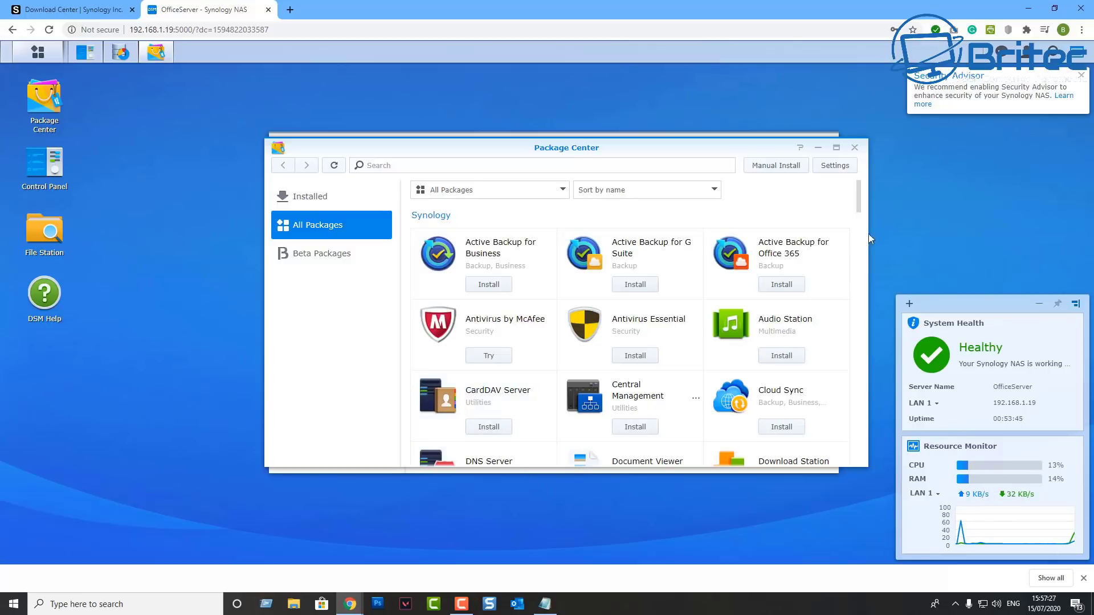
{"action": "left_click", "coordinate": [837, 150]}
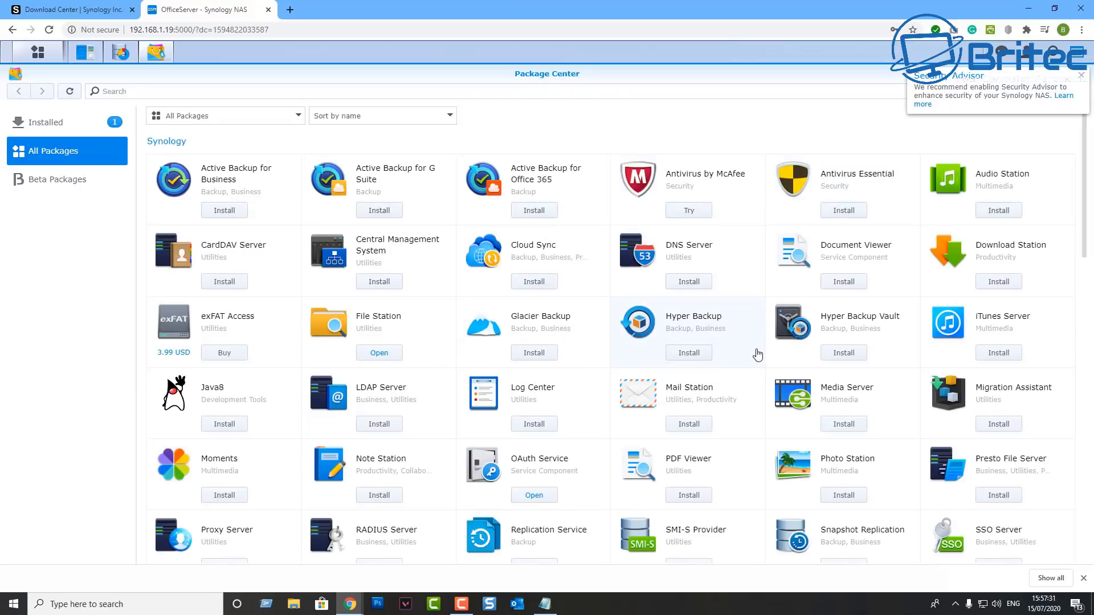
{"action": "left_click", "coordinate": [1081, 75]}
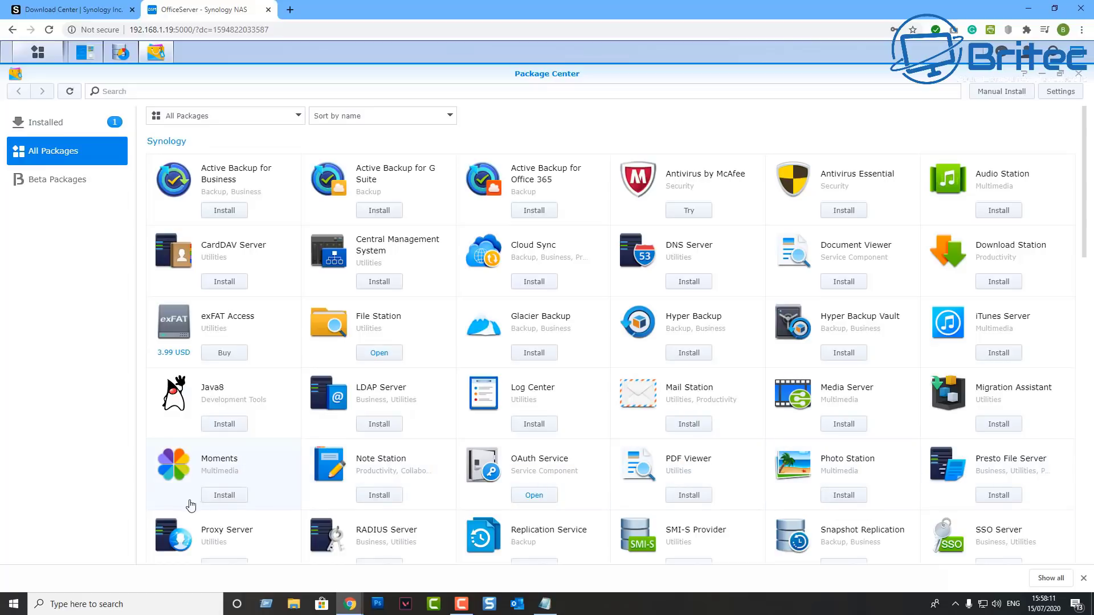
Step: Look through the Synology and third-party packages available in Package Center
{"action": "scroll", "coordinate": [186, 503], "scroll_direction": "down", "scroll_amount": 3}
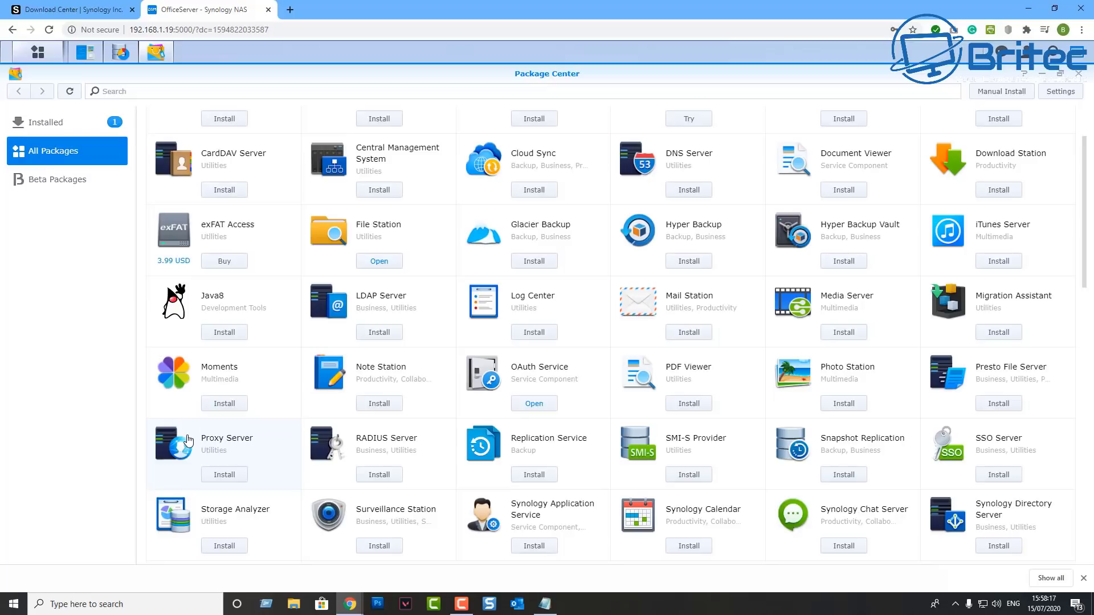
{"action": "scroll", "coordinate": [188, 440], "scroll_direction": "down", "scroll_amount": 3}
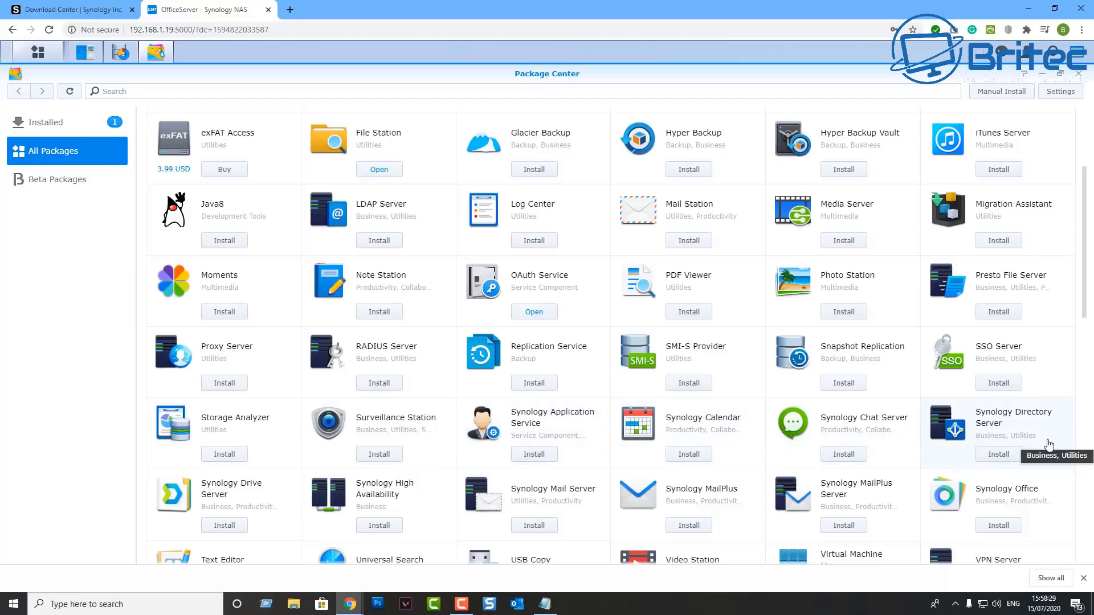
{"action": "scroll", "coordinate": [1050, 445], "scroll_direction": "down", "scroll_amount": 2}
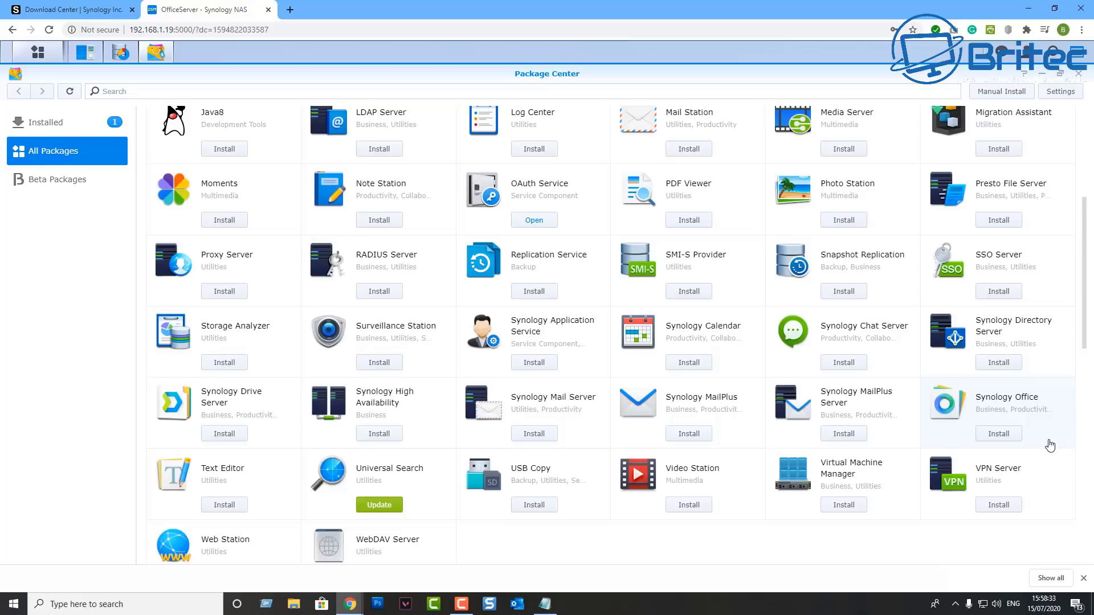
{"action": "scroll", "coordinate": [1049, 445], "scroll_direction": "down", "scroll_amount": 4}
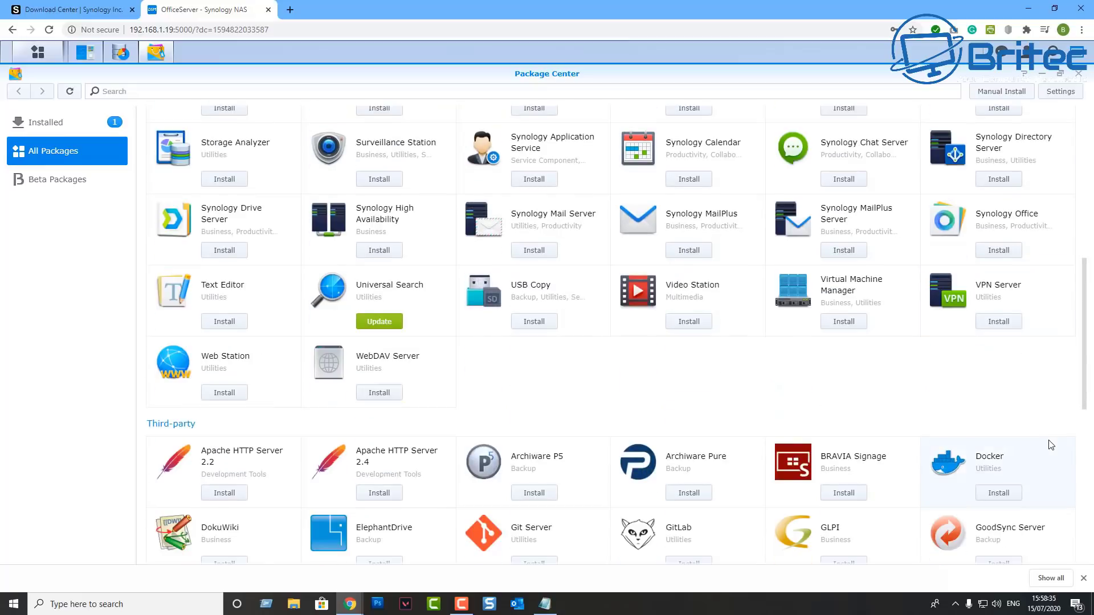
{"action": "scroll", "coordinate": [1050, 445], "scroll_direction": "down", "scroll_amount": 8}
{"action": "scroll", "coordinate": [1051, 444], "scroll_direction": "up", "scroll_amount": 2}
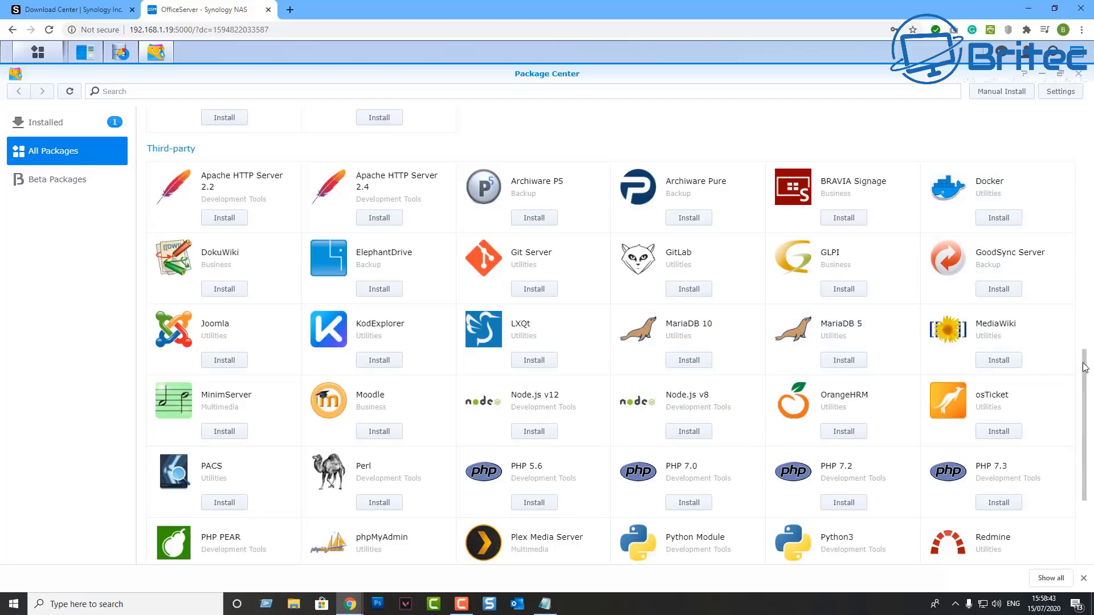
{"action": "left_click_drag", "start_coordinate": [1086, 375], "coordinate": [1086, 412]}
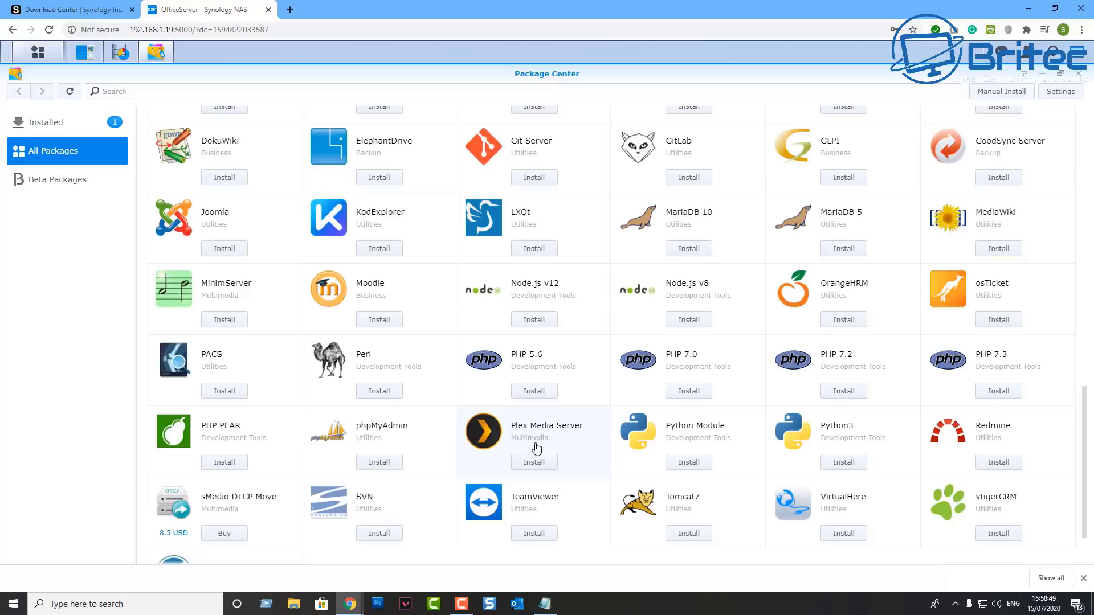
{"action": "scroll", "coordinate": [536, 449], "scroll_direction": "down", "scroll_amount": 3}
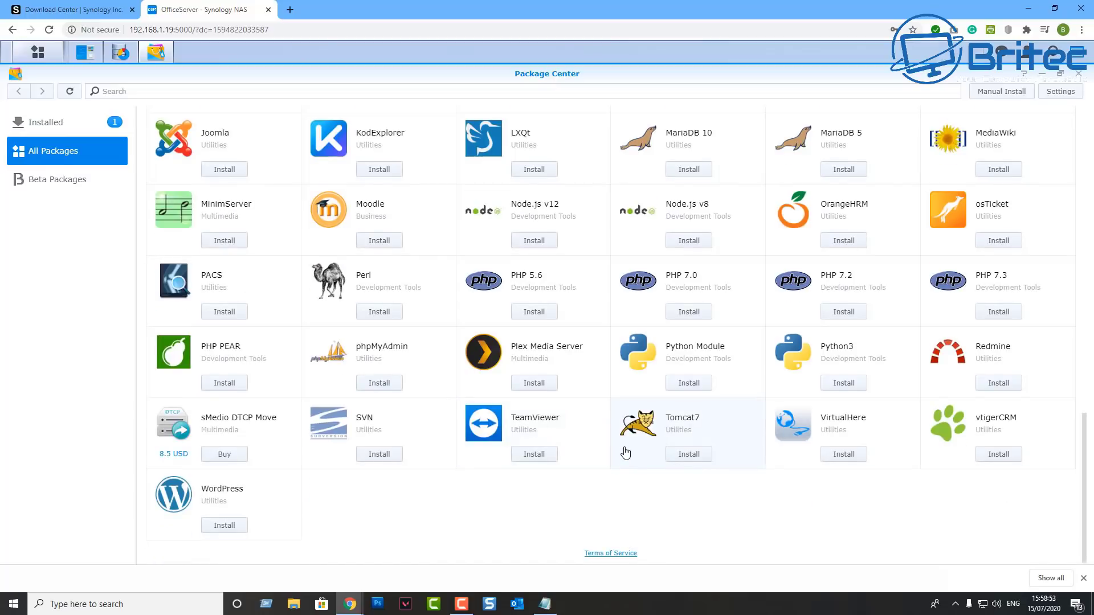
{"action": "scroll", "coordinate": [625, 452], "scroll_direction": "up", "scroll_amount": 5}
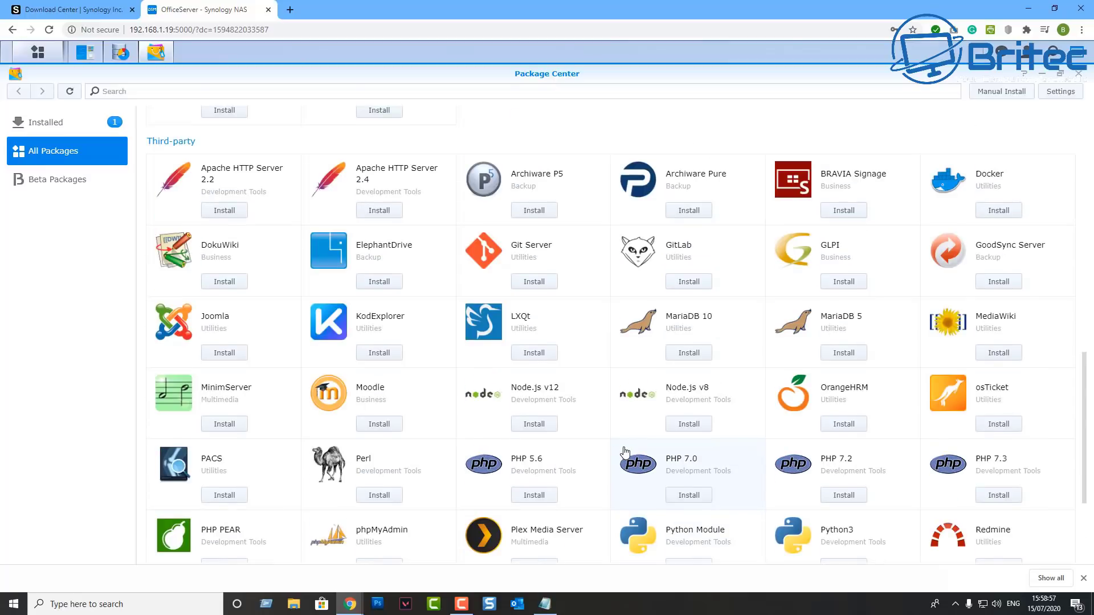
Step: Examine the user accounts, the advanced password, 2-step verification and user home settings, and the groups in Control Panel
{"action": "scroll", "coordinate": [625, 451], "scroll_direction": "up", "scroll_amount": 12}
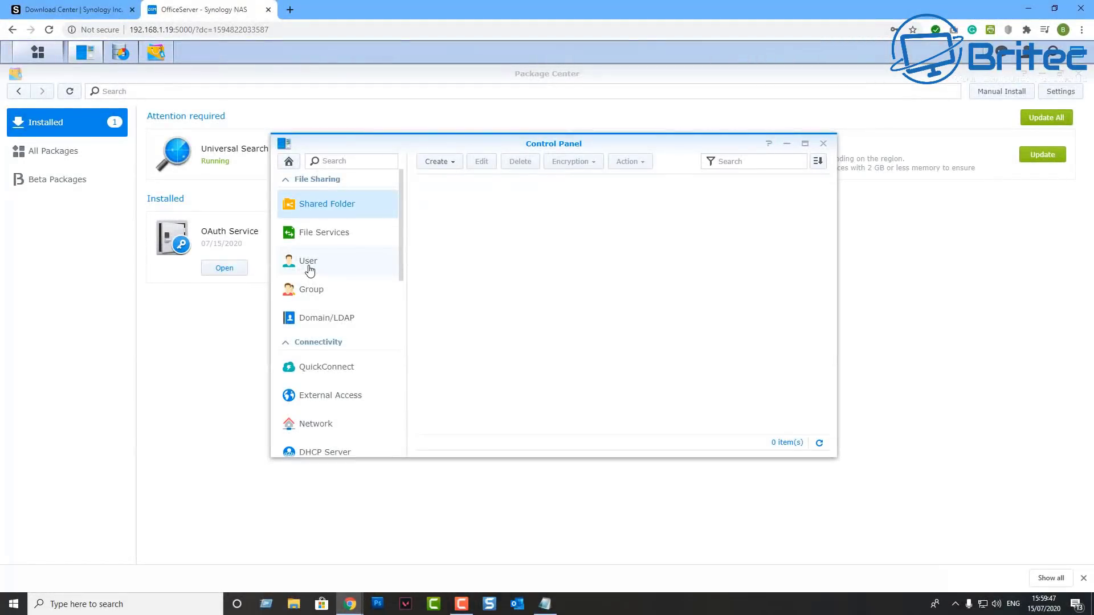
{"action": "left_click", "coordinate": [310, 269]}
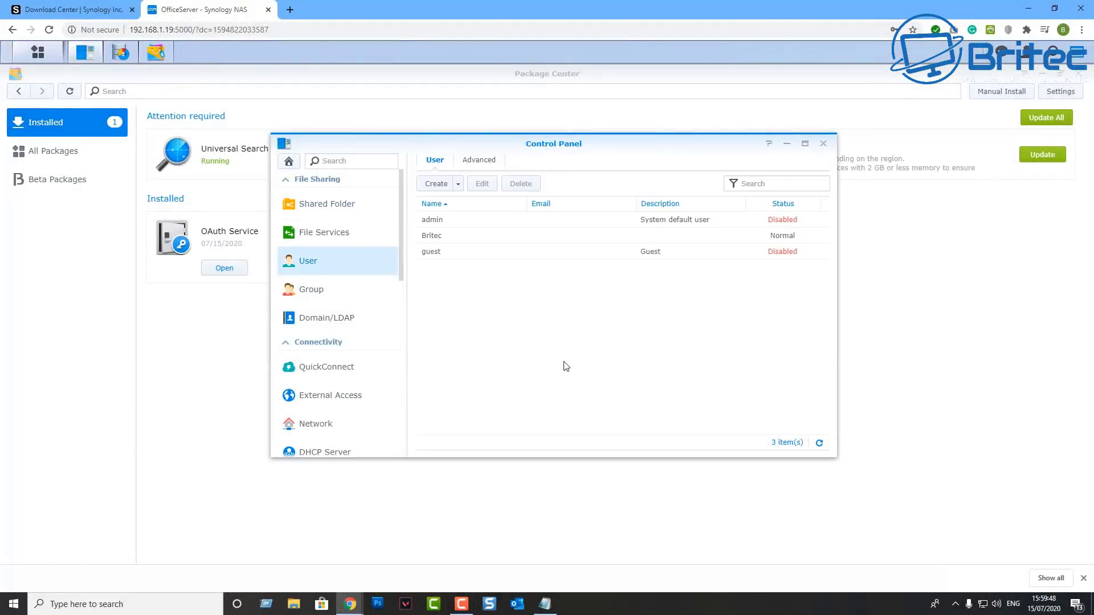
{"action": "left_click", "coordinate": [453, 185]}
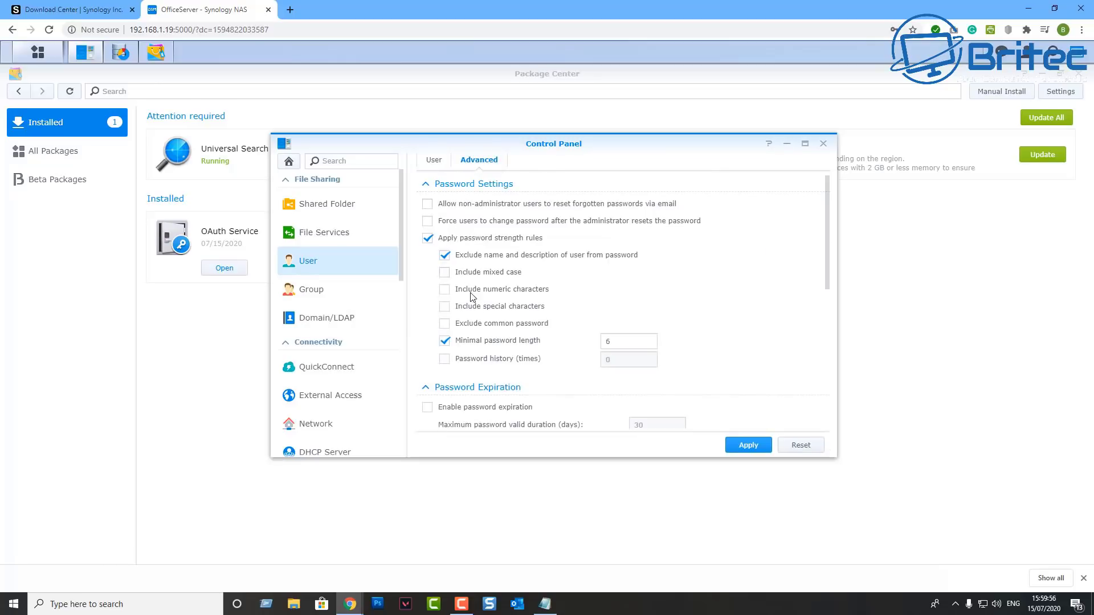
{"action": "scroll", "coordinate": [497, 369], "scroll_direction": "down", "scroll_amount": 6}
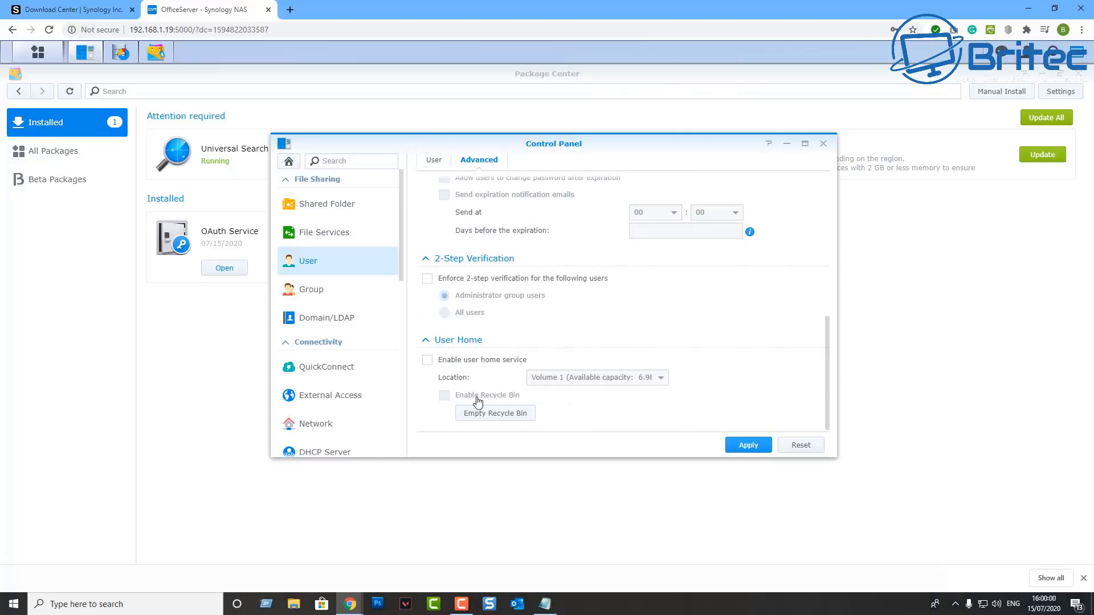
{"action": "scroll", "coordinate": [484, 389], "scroll_direction": "up", "scroll_amount": 6}
{"action": "left_click", "coordinate": [332, 291]}
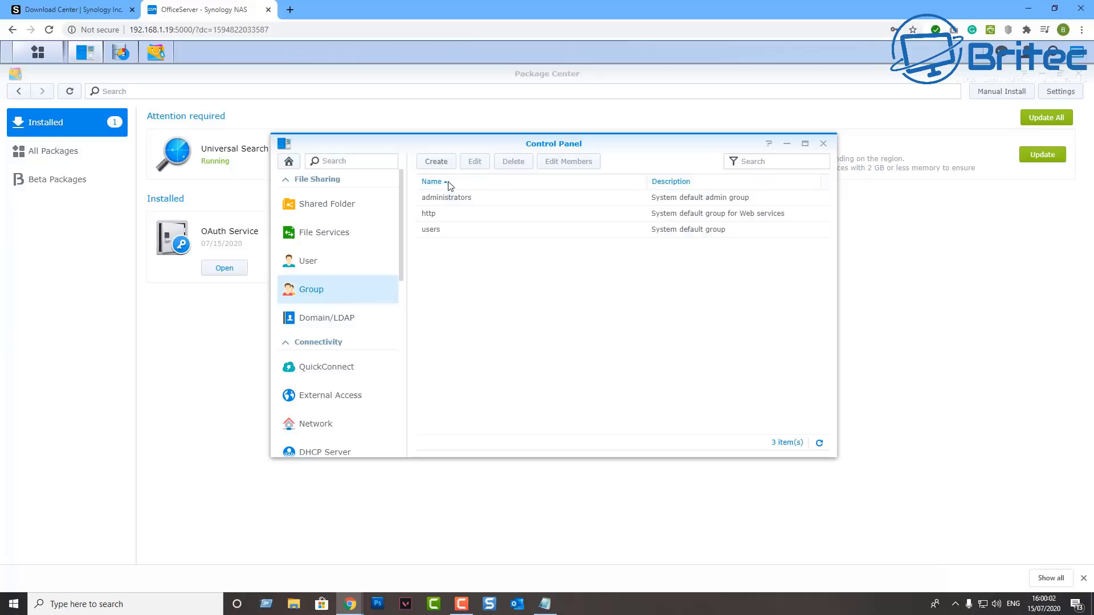
Step: Examine the user information fields for a new user account, leaving the User Creation Wizard without creating one
{"action": "left_click", "coordinate": [325, 260]}
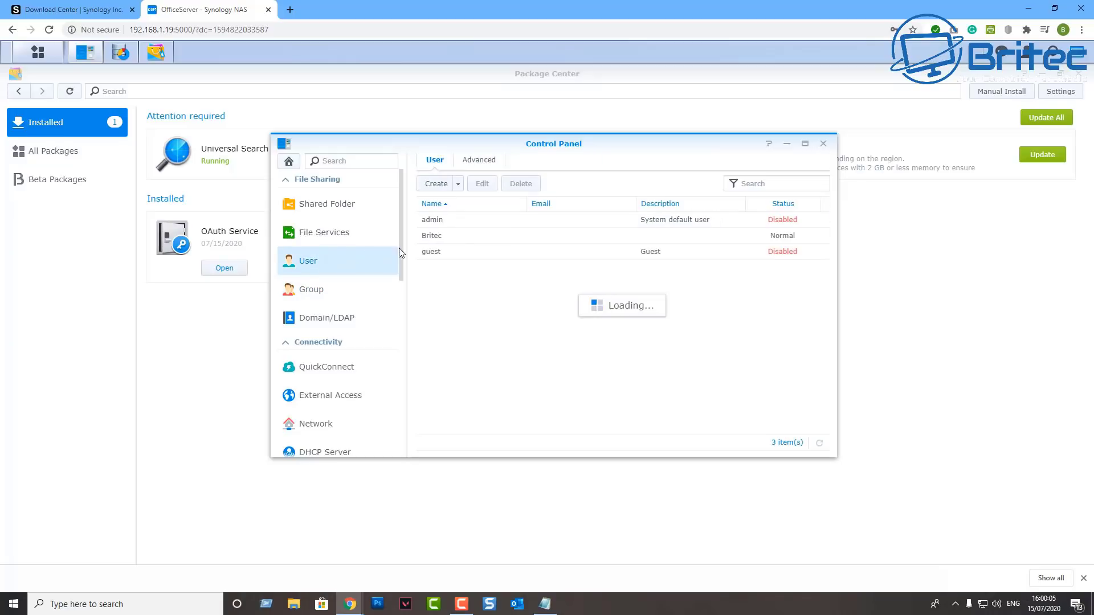
{"action": "left_click", "coordinate": [458, 184]}
{"action": "left_click", "coordinate": [456, 204]}
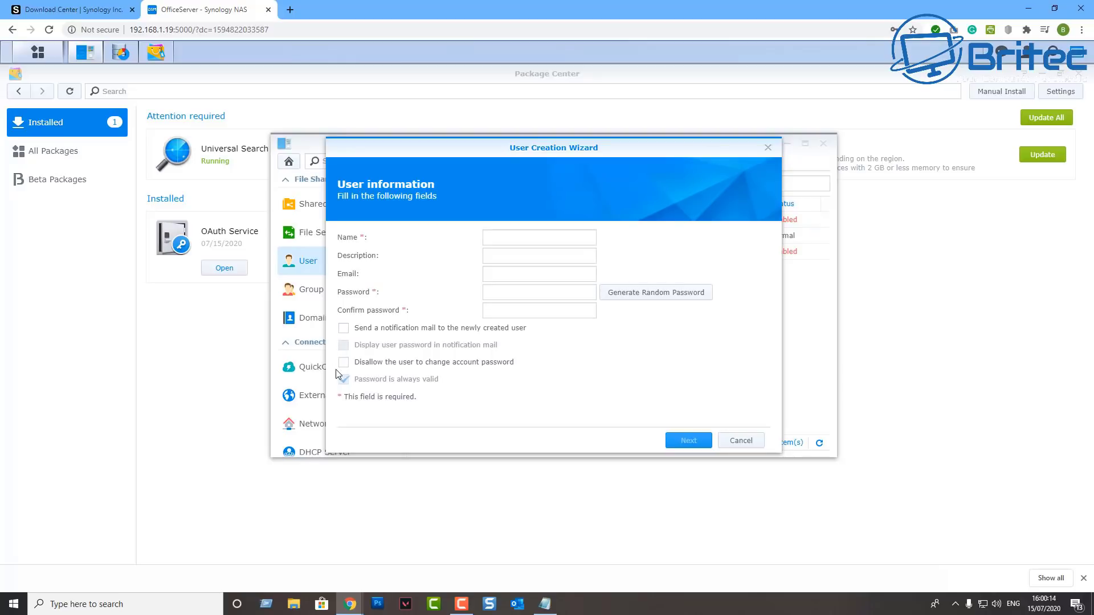
{"action": "left_click", "coordinate": [742, 441]}
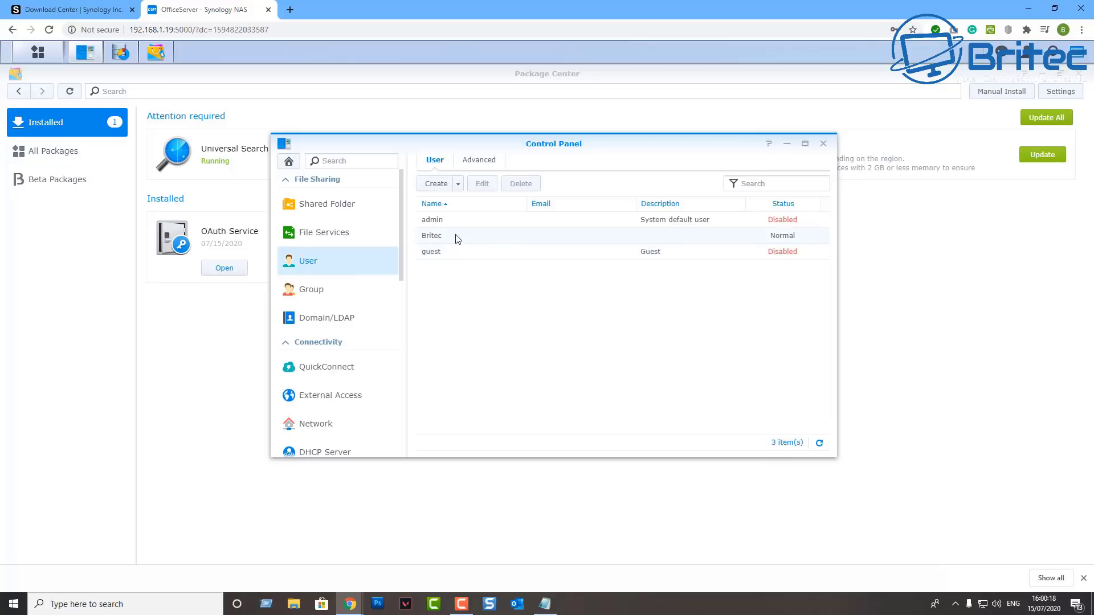
Step: Open the existing Britec user account from the Control Panel user list
{"action": "left_click", "coordinate": [436, 236]}
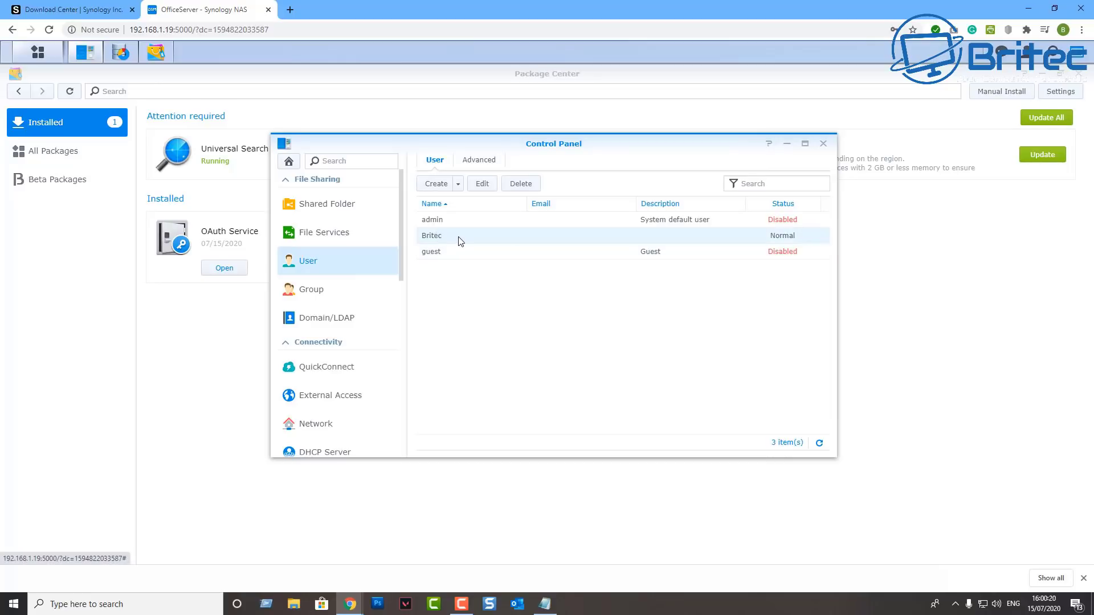
{"action": "double_click", "coordinate": [457, 240]}
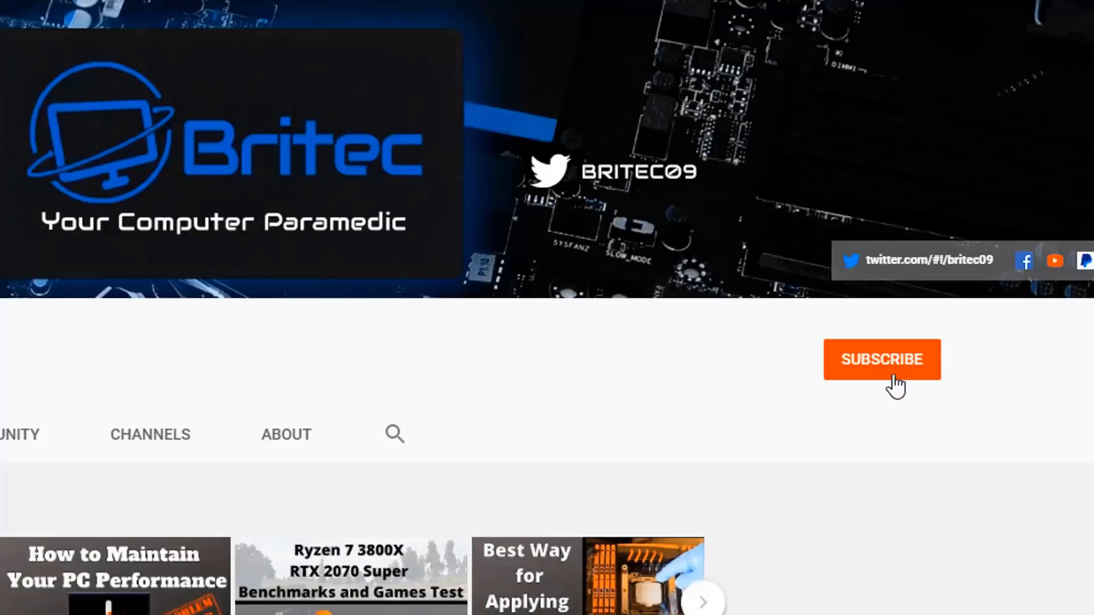
{"action": "left_click", "coordinate": [893, 376]}
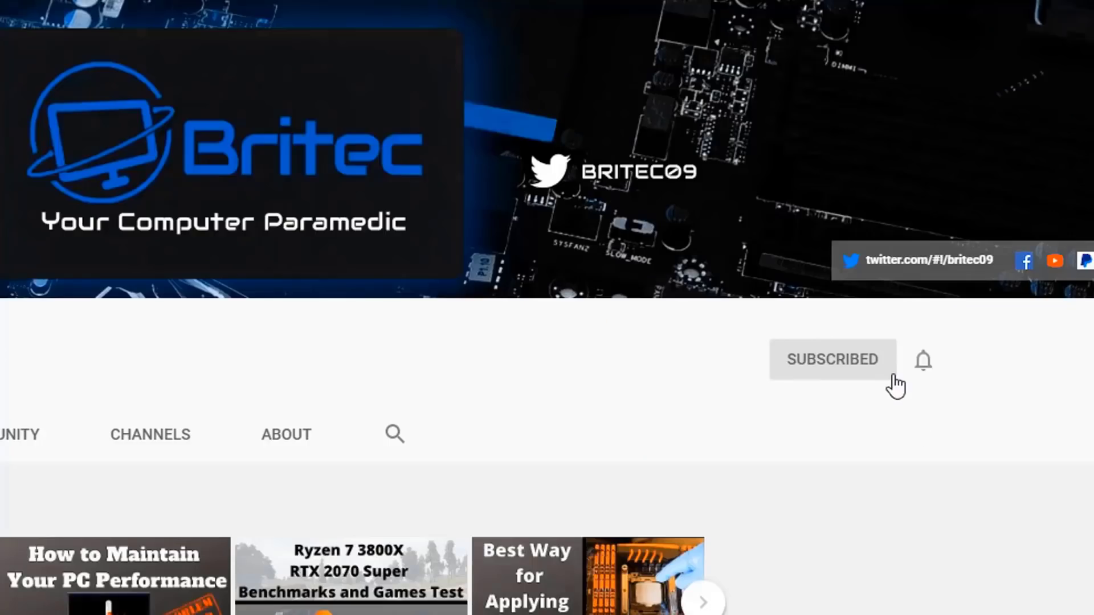
{"action": "left_click", "coordinate": [927, 369]}
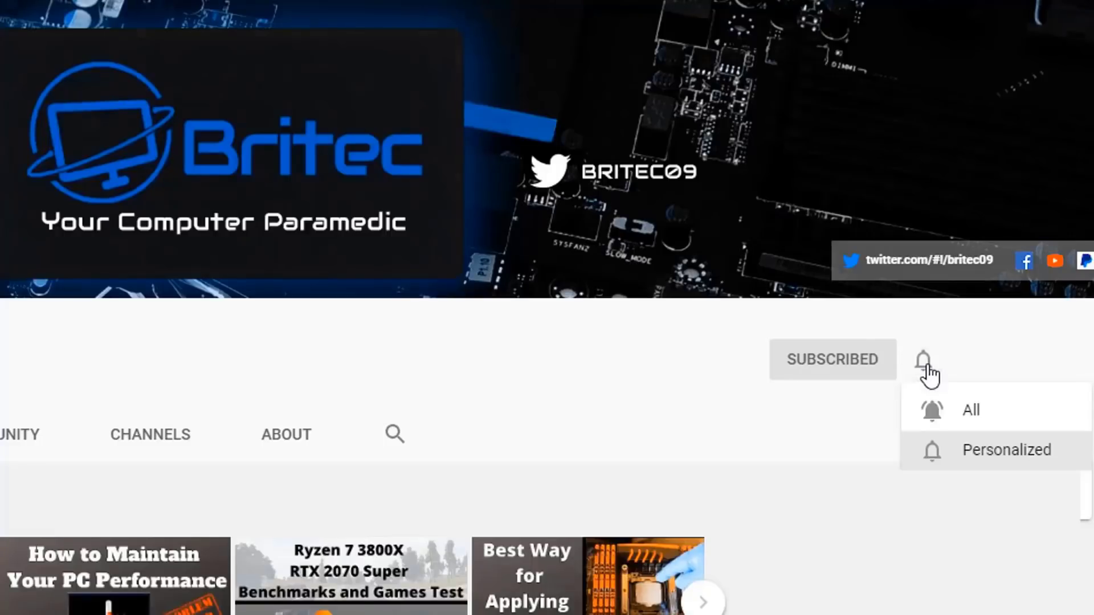
{"action": "left_click", "coordinate": [952, 415]}
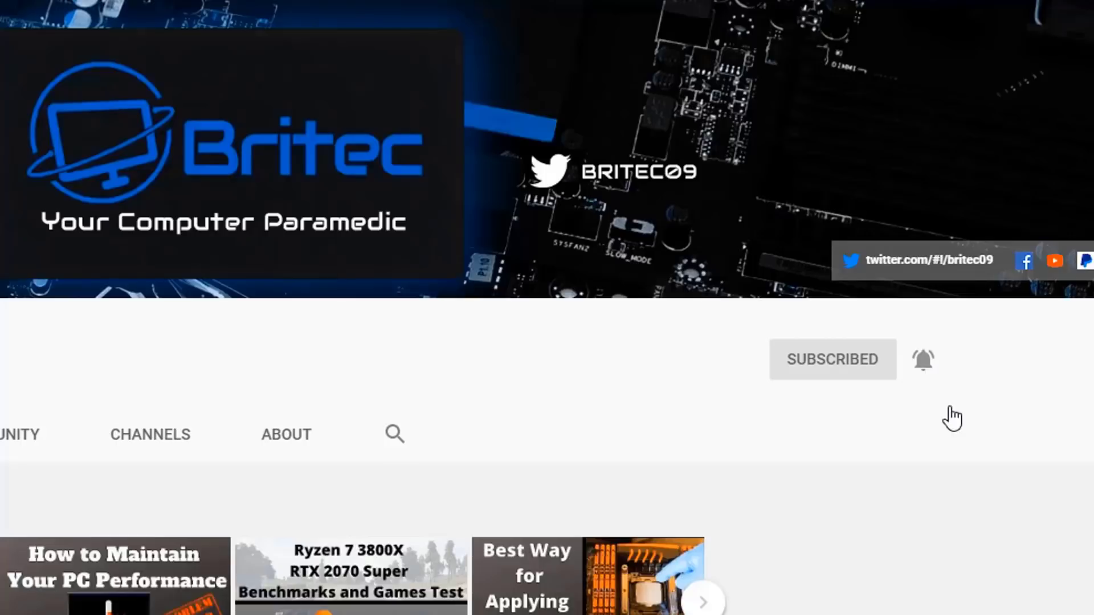